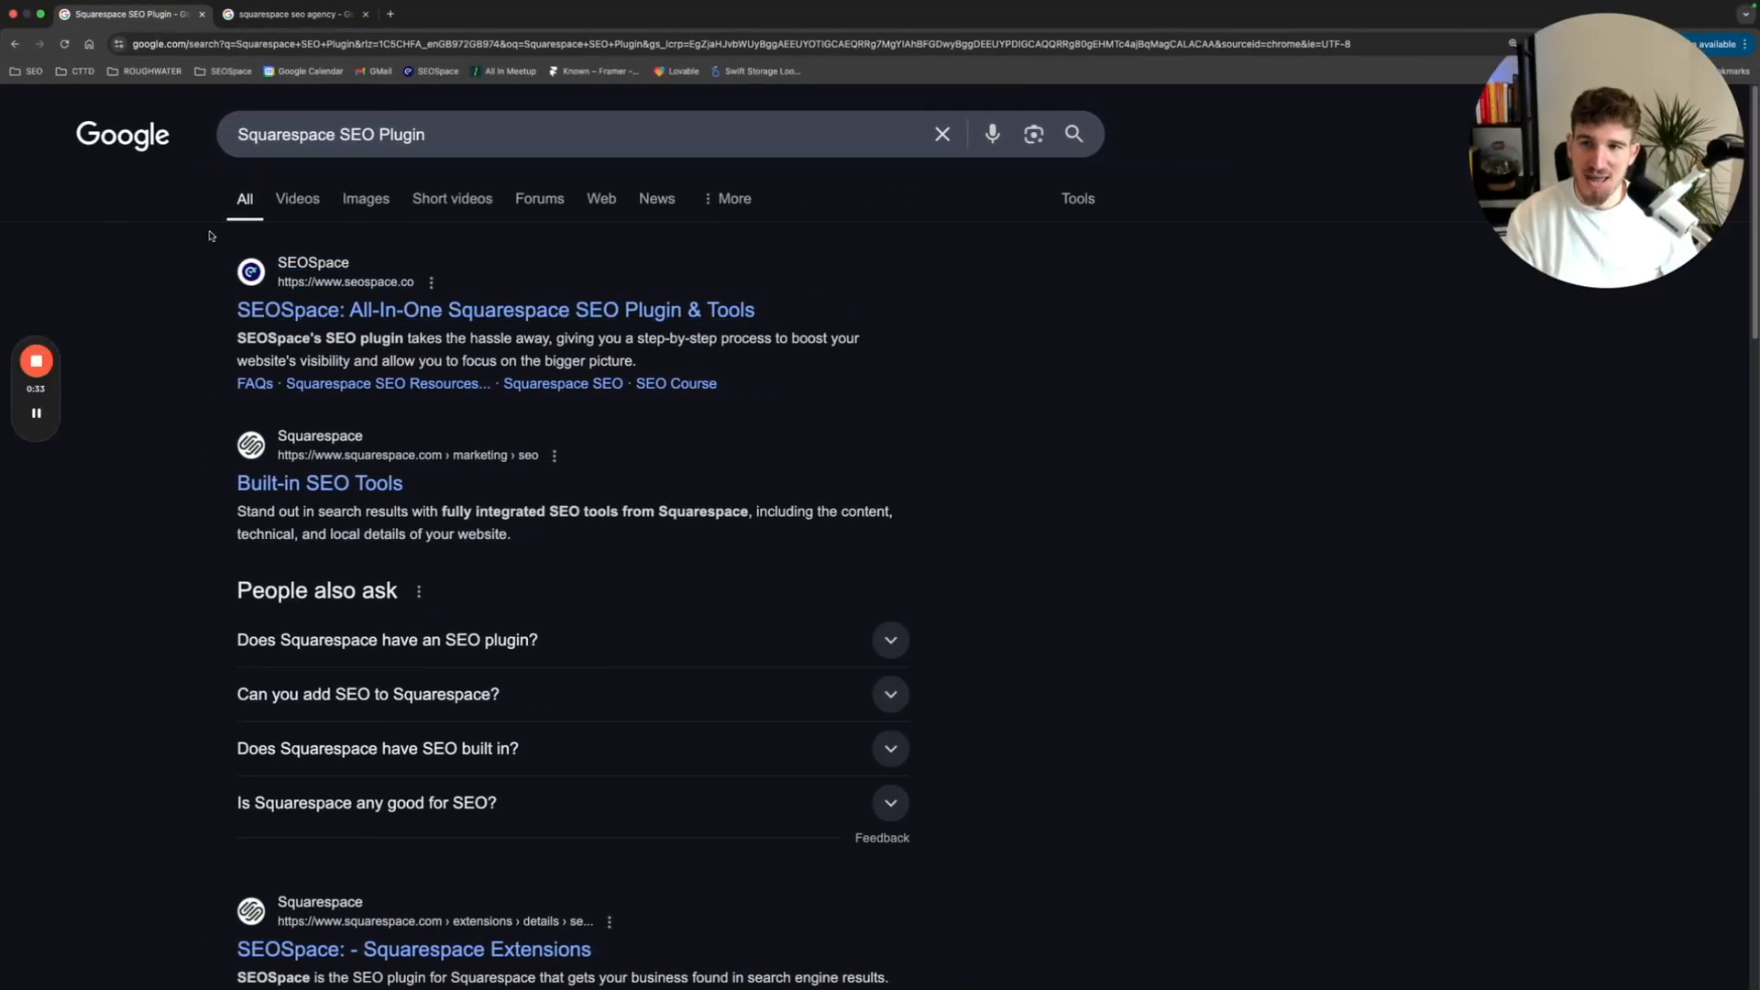
# - Review the Google results for "Squarespace SEO Plugin", focusing on the SEOSpace listing
pyautogui.moveTo(449, 134); pyautogui.dragTo(221, 142)
pyautogui.click(135, 267)
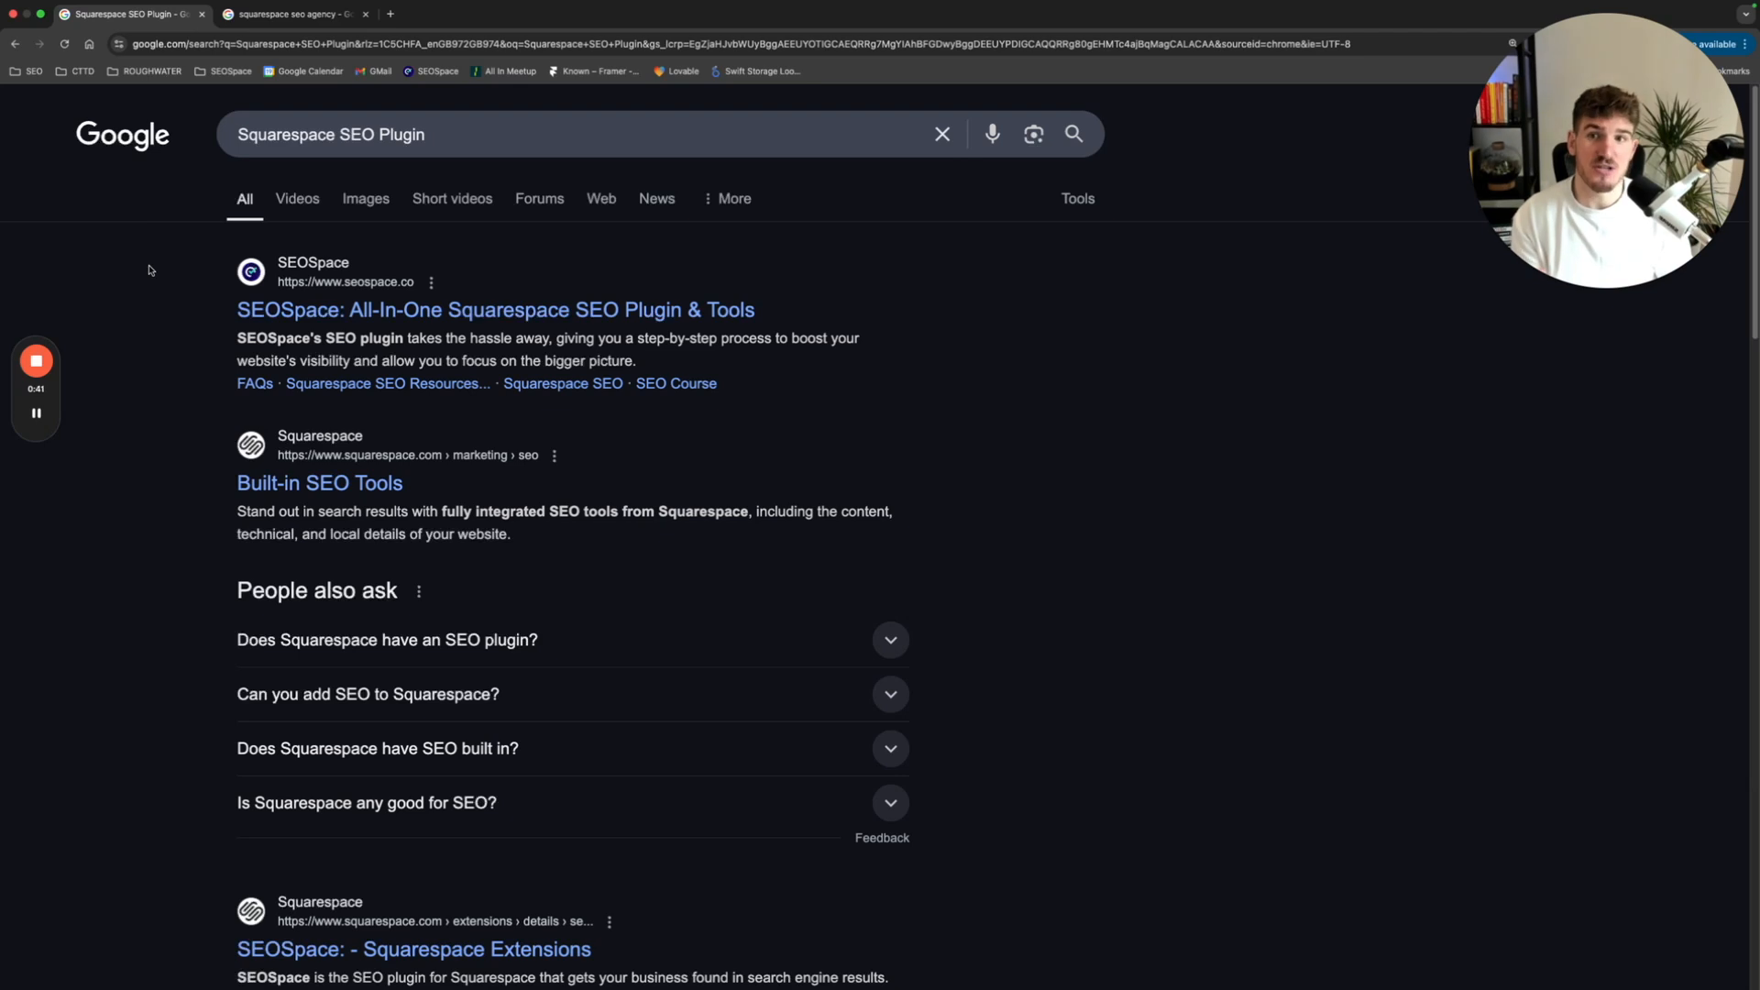
pyautogui.moveTo(151, 271); pyautogui.dragTo(806, 403)
pyautogui.click(338, 339)
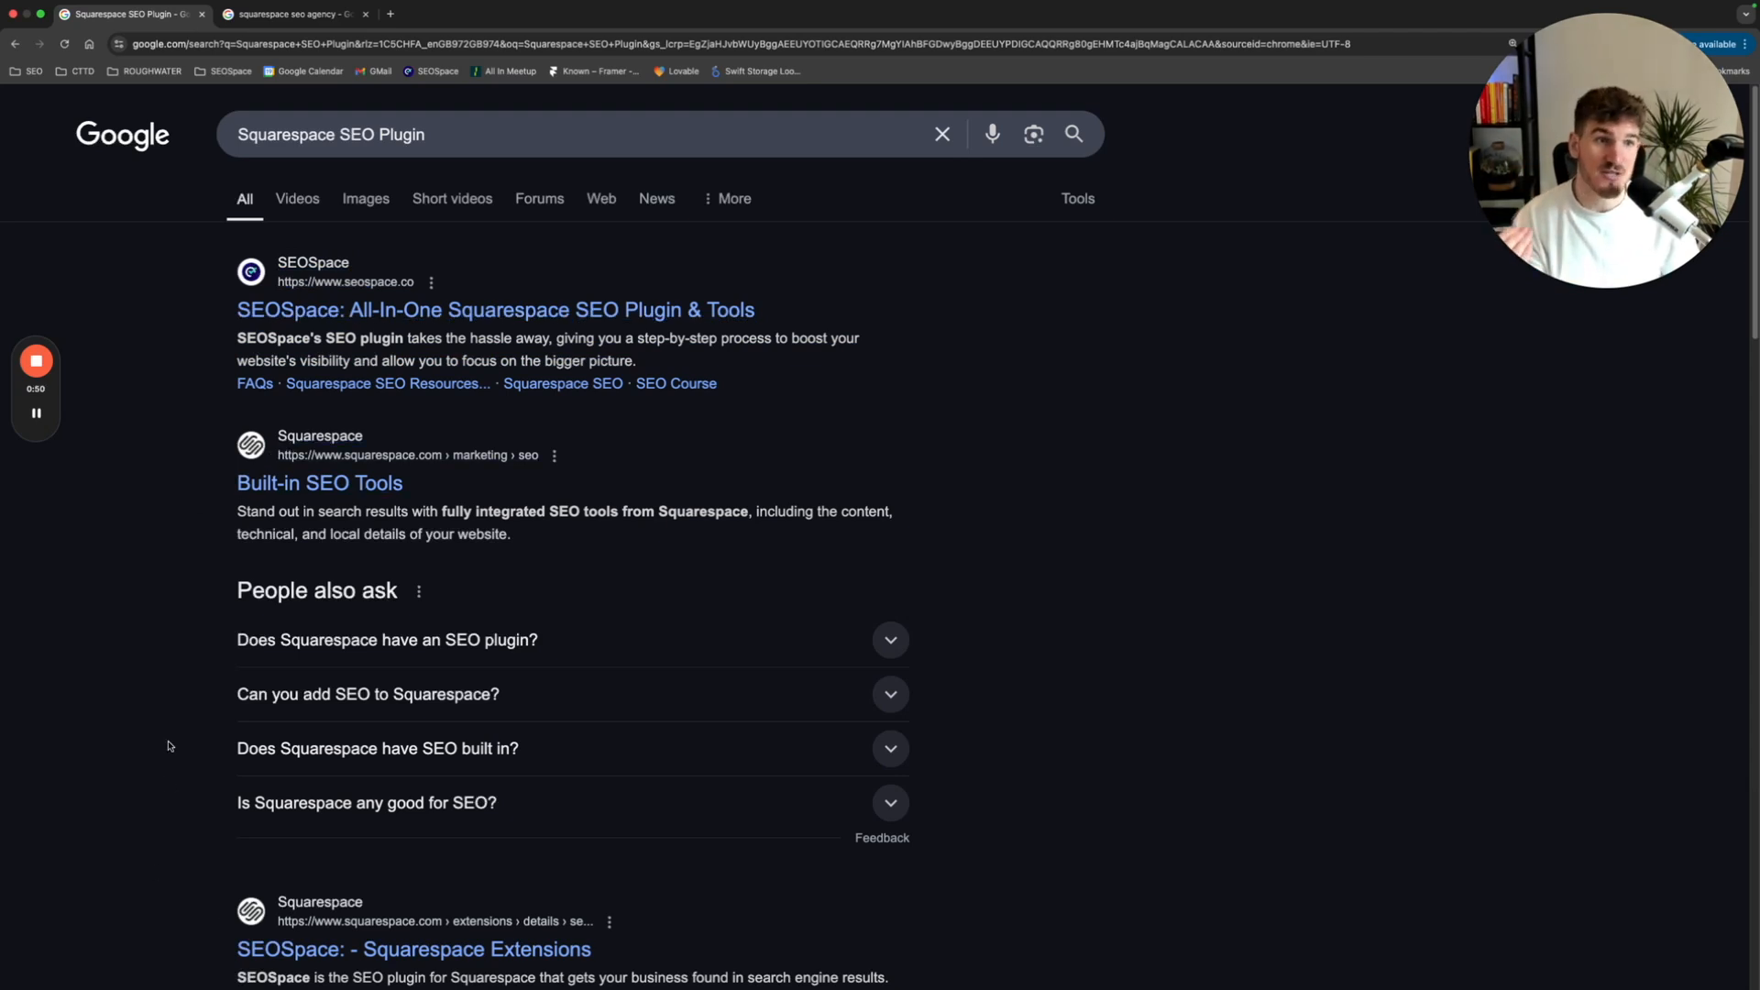
# - Examine where SEOSpace is listed in the Google results for "squarespace seo agency", compared with the sponsored and Squarespace entries
pyautogui.hotkey('ctrl', 'Tab')
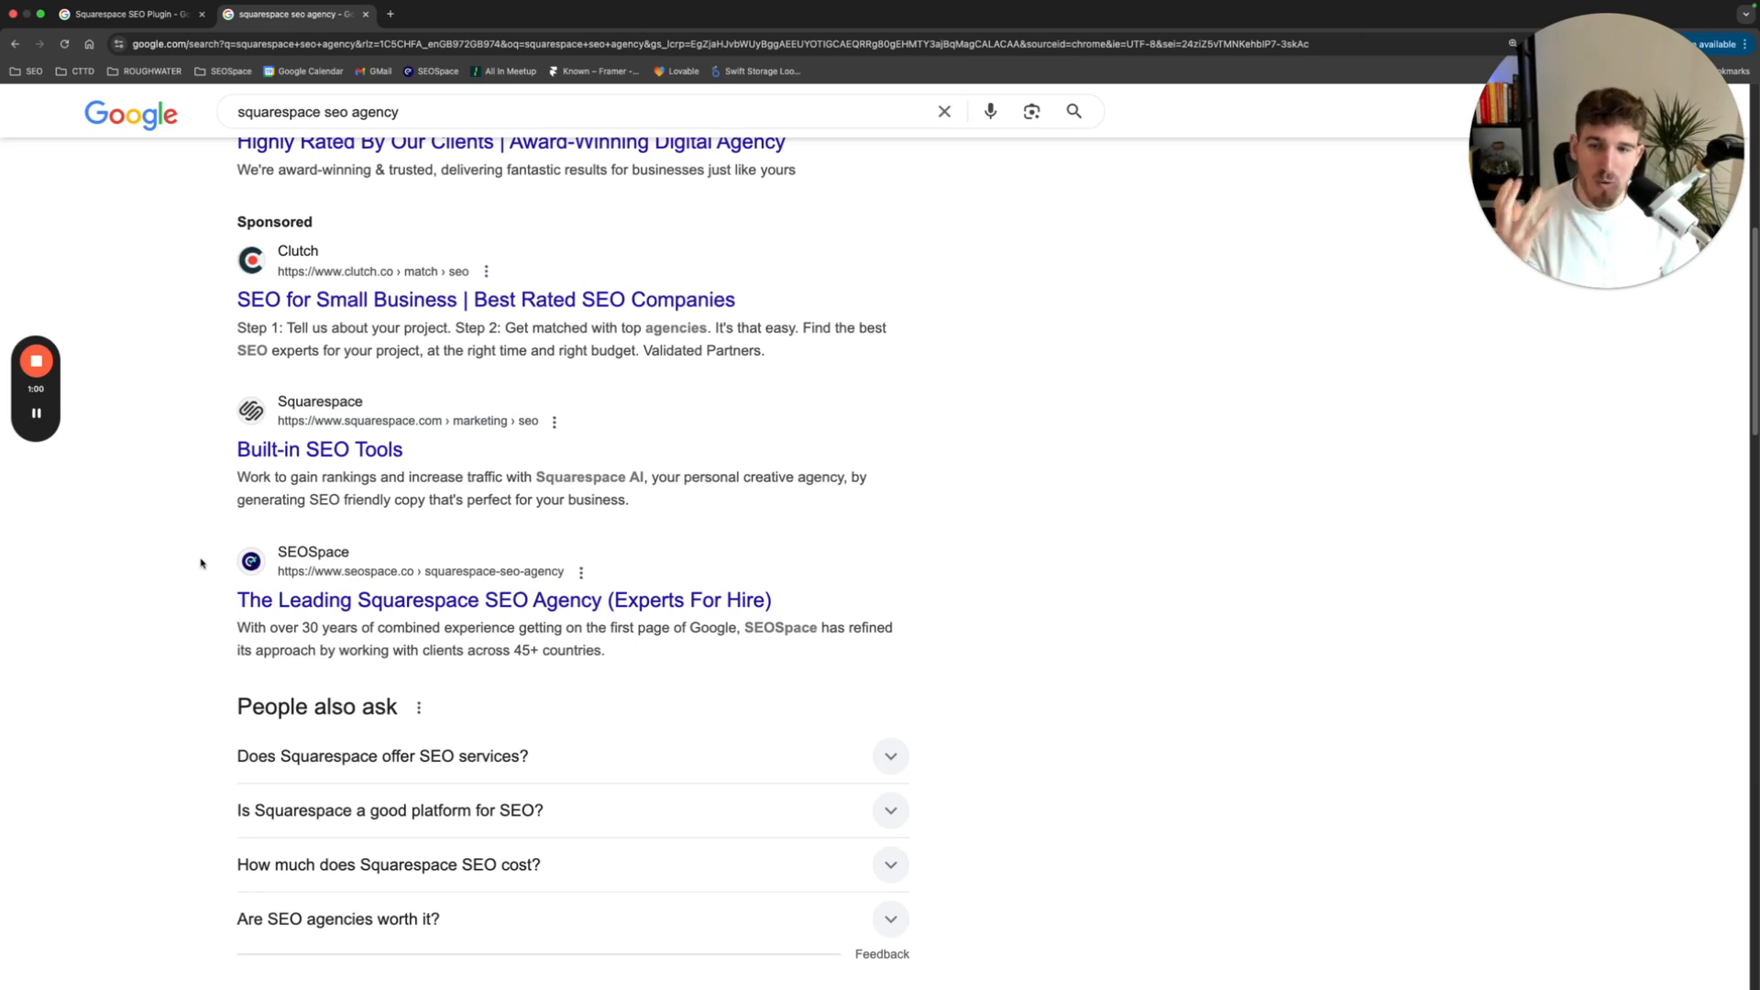
pyautogui.moveTo(775, 601); pyautogui.dragTo(366, 598)
pyautogui.moveTo(275, 551); pyautogui.dragTo(609, 656)
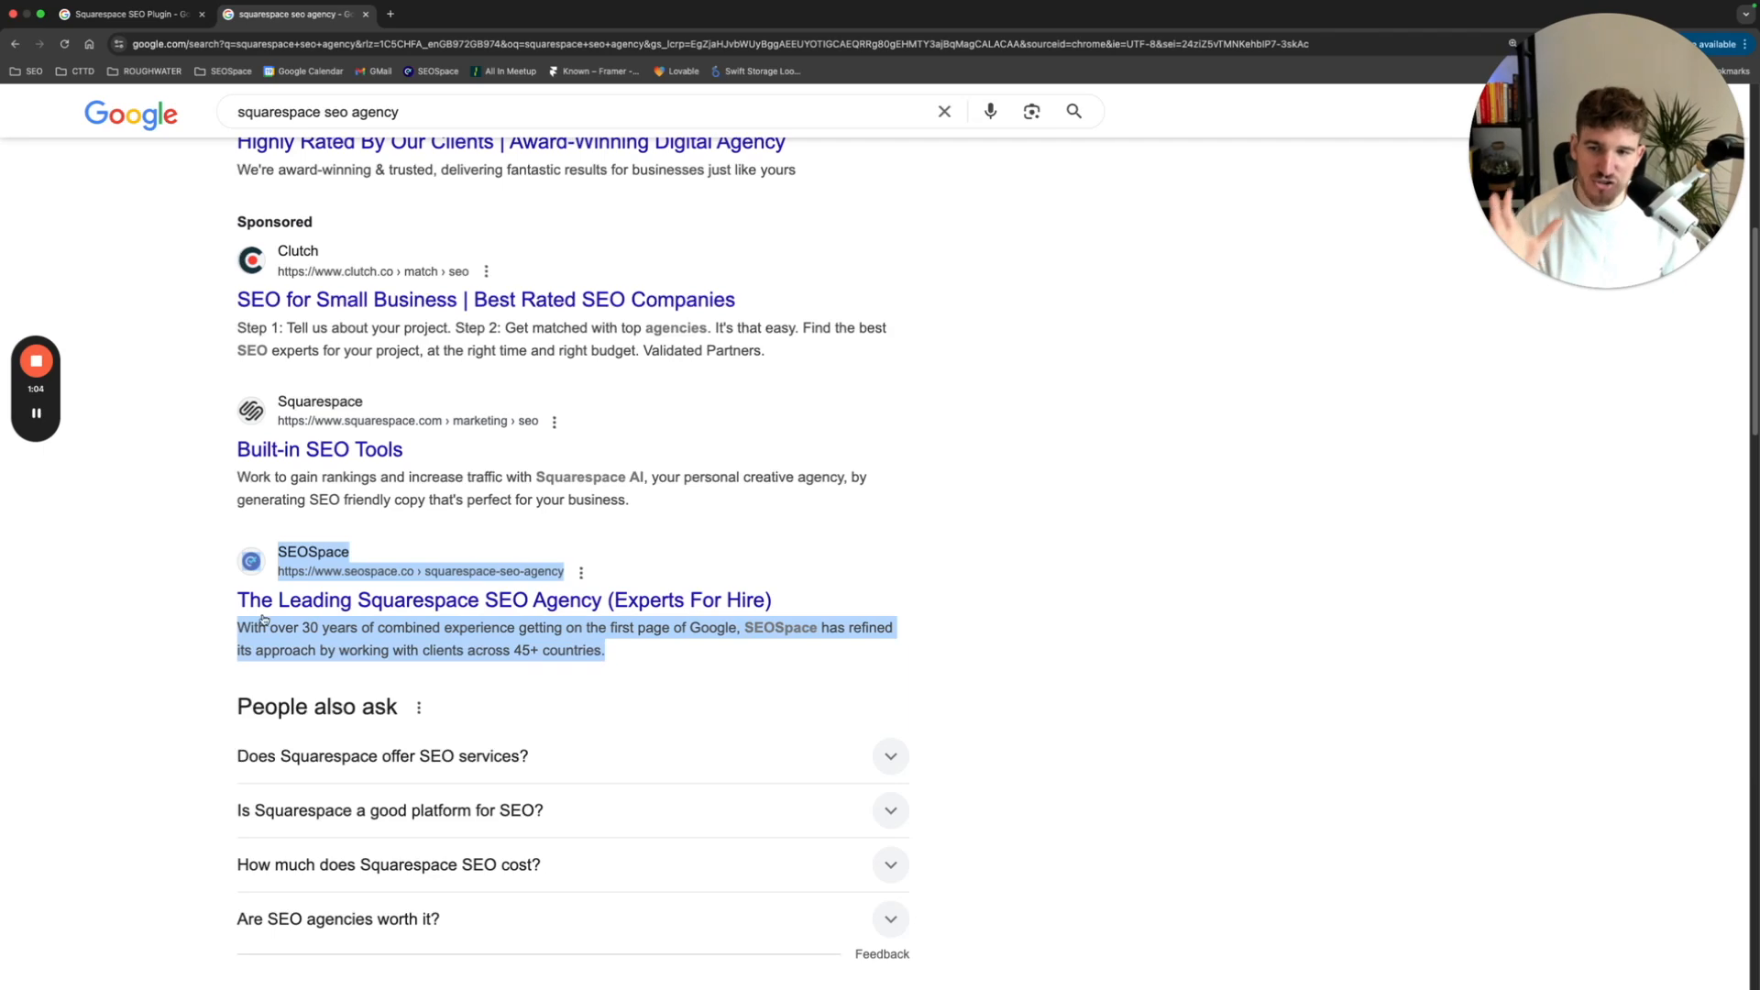
pyautogui.scroll(3, 179, 606)
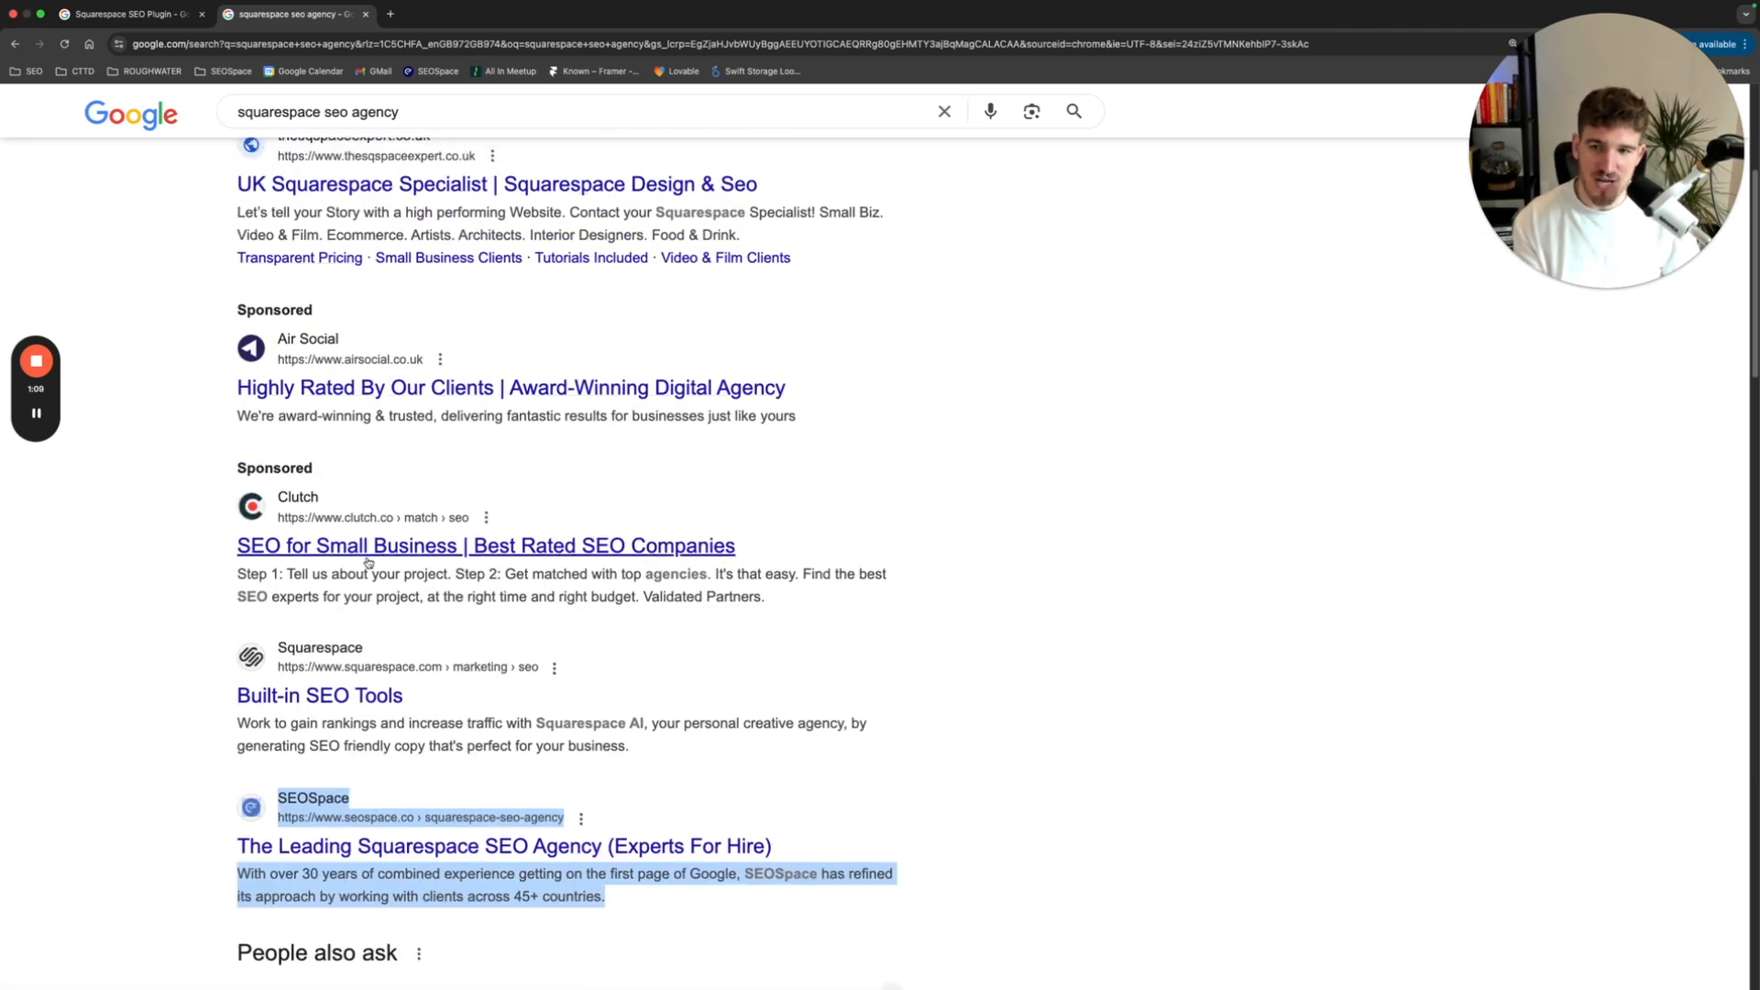
pyautogui.scroll(-2, 201, 583)
pyautogui.scroll(-1, 201, 583)
pyautogui.moveTo(195, 550); pyautogui.dragTo(624, 633)
pyautogui.click(202, 597)
pyautogui.moveTo(207, 551); pyautogui.dragTo(605, 632)
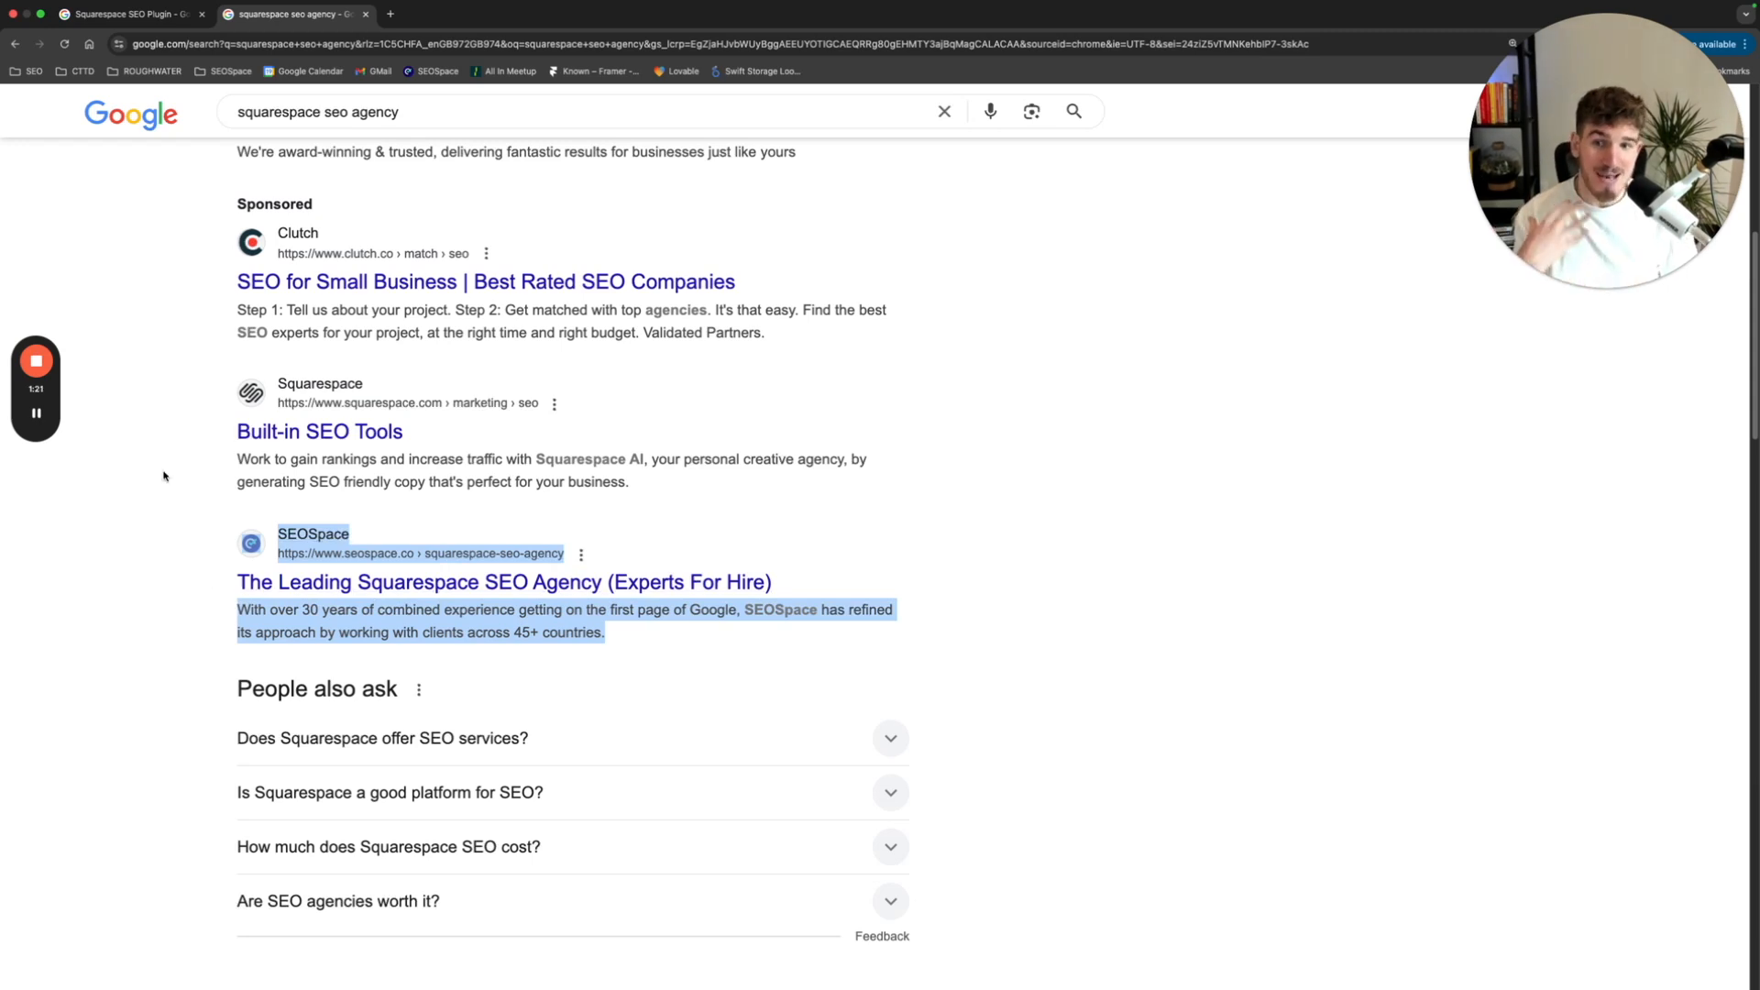
pyautogui.click(179, 539)
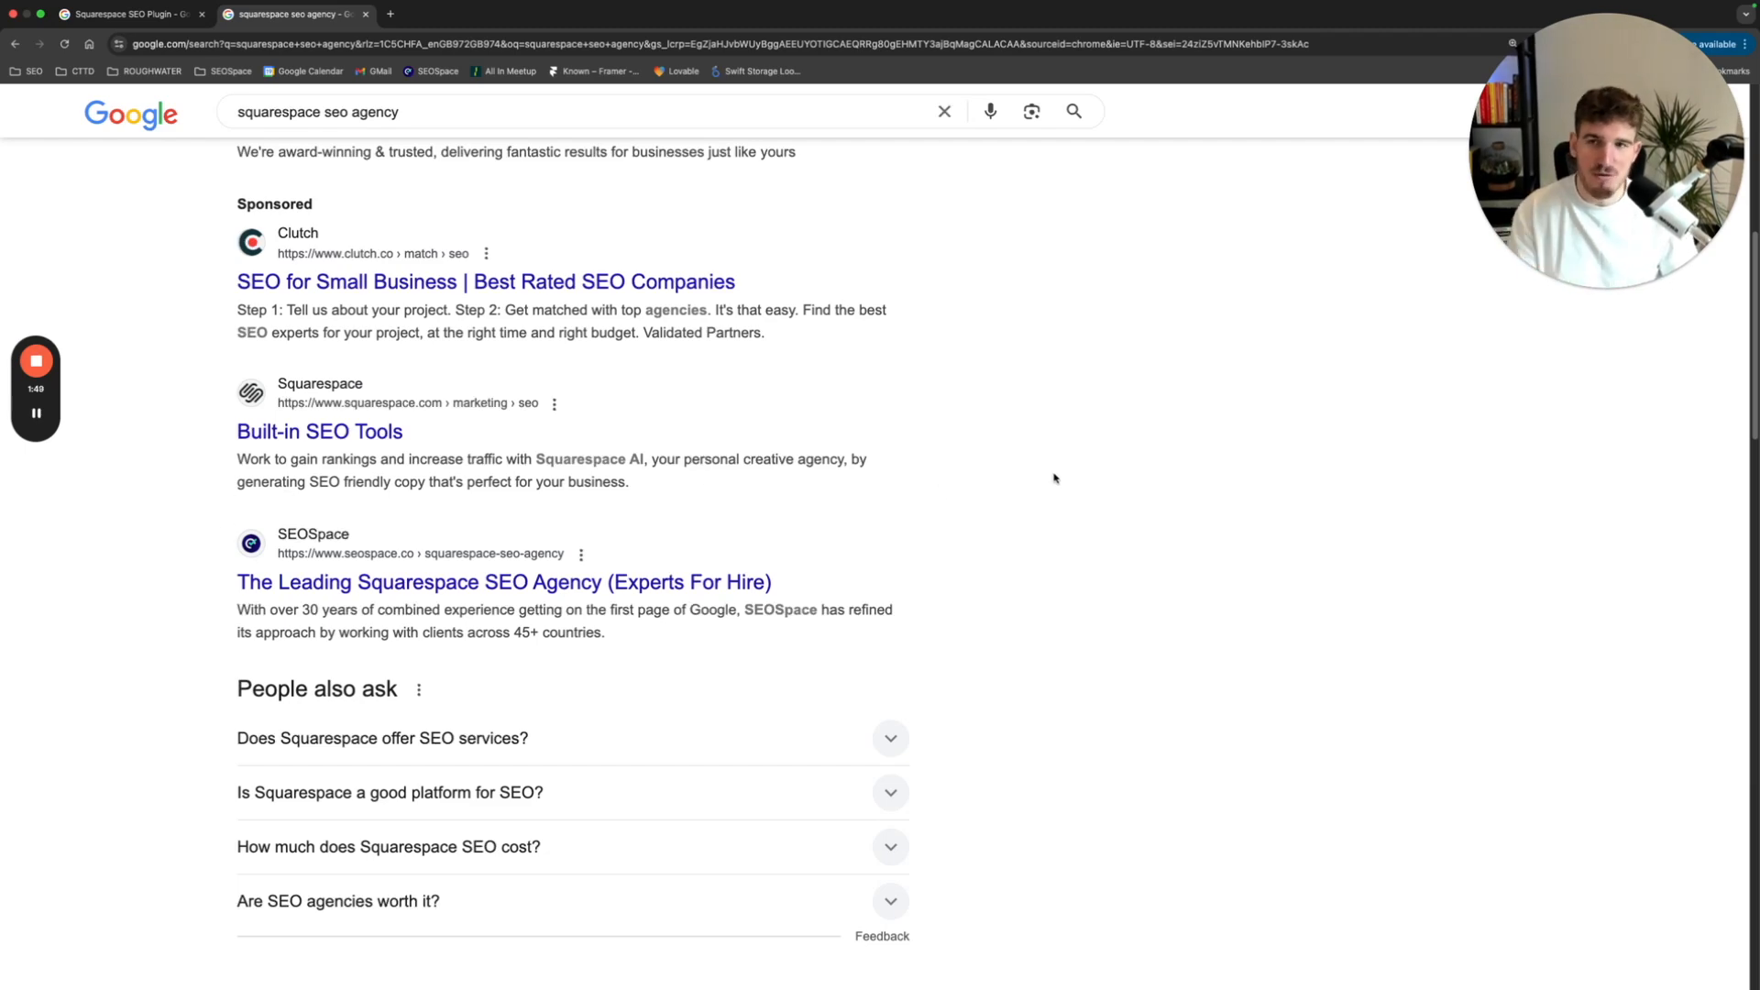
# - Switch to the SEOSpace Keyword Tracking page and set the tracking locations to United Kingdom and United States
pyautogui.hotkey('ctrl', 'Left')
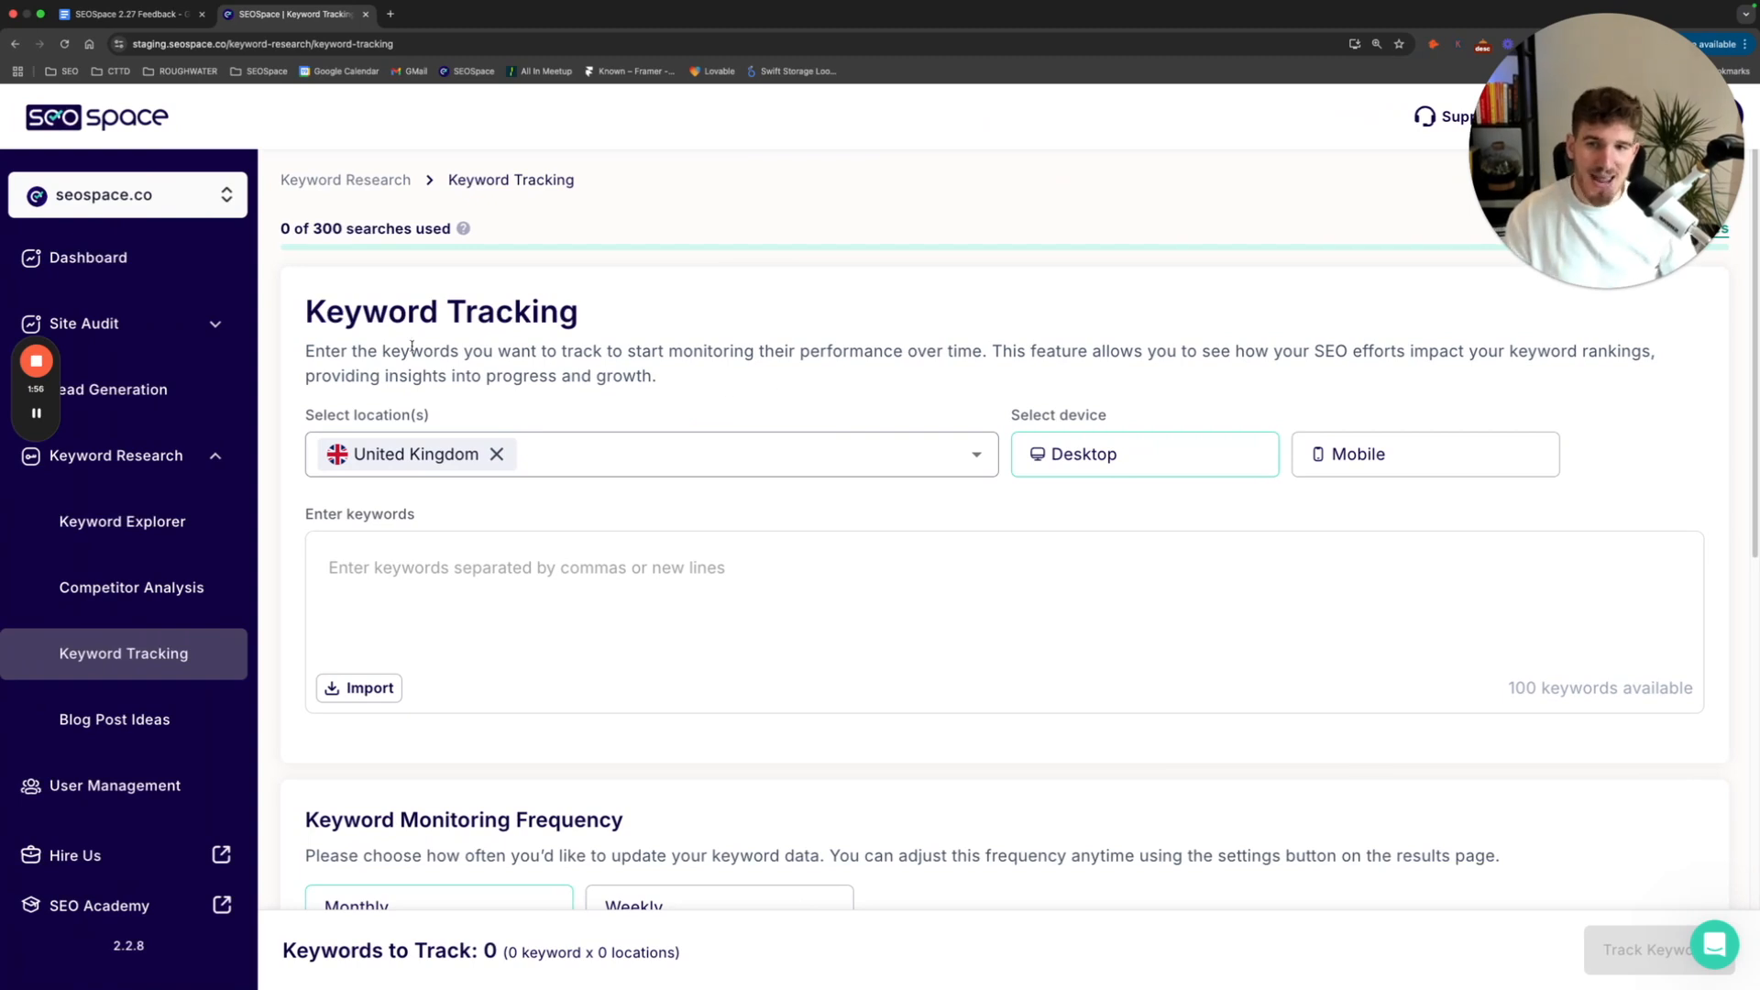
pyautogui.moveTo(306, 317); pyautogui.dragTo(676, 377)
pyautogui.click(723, 394)
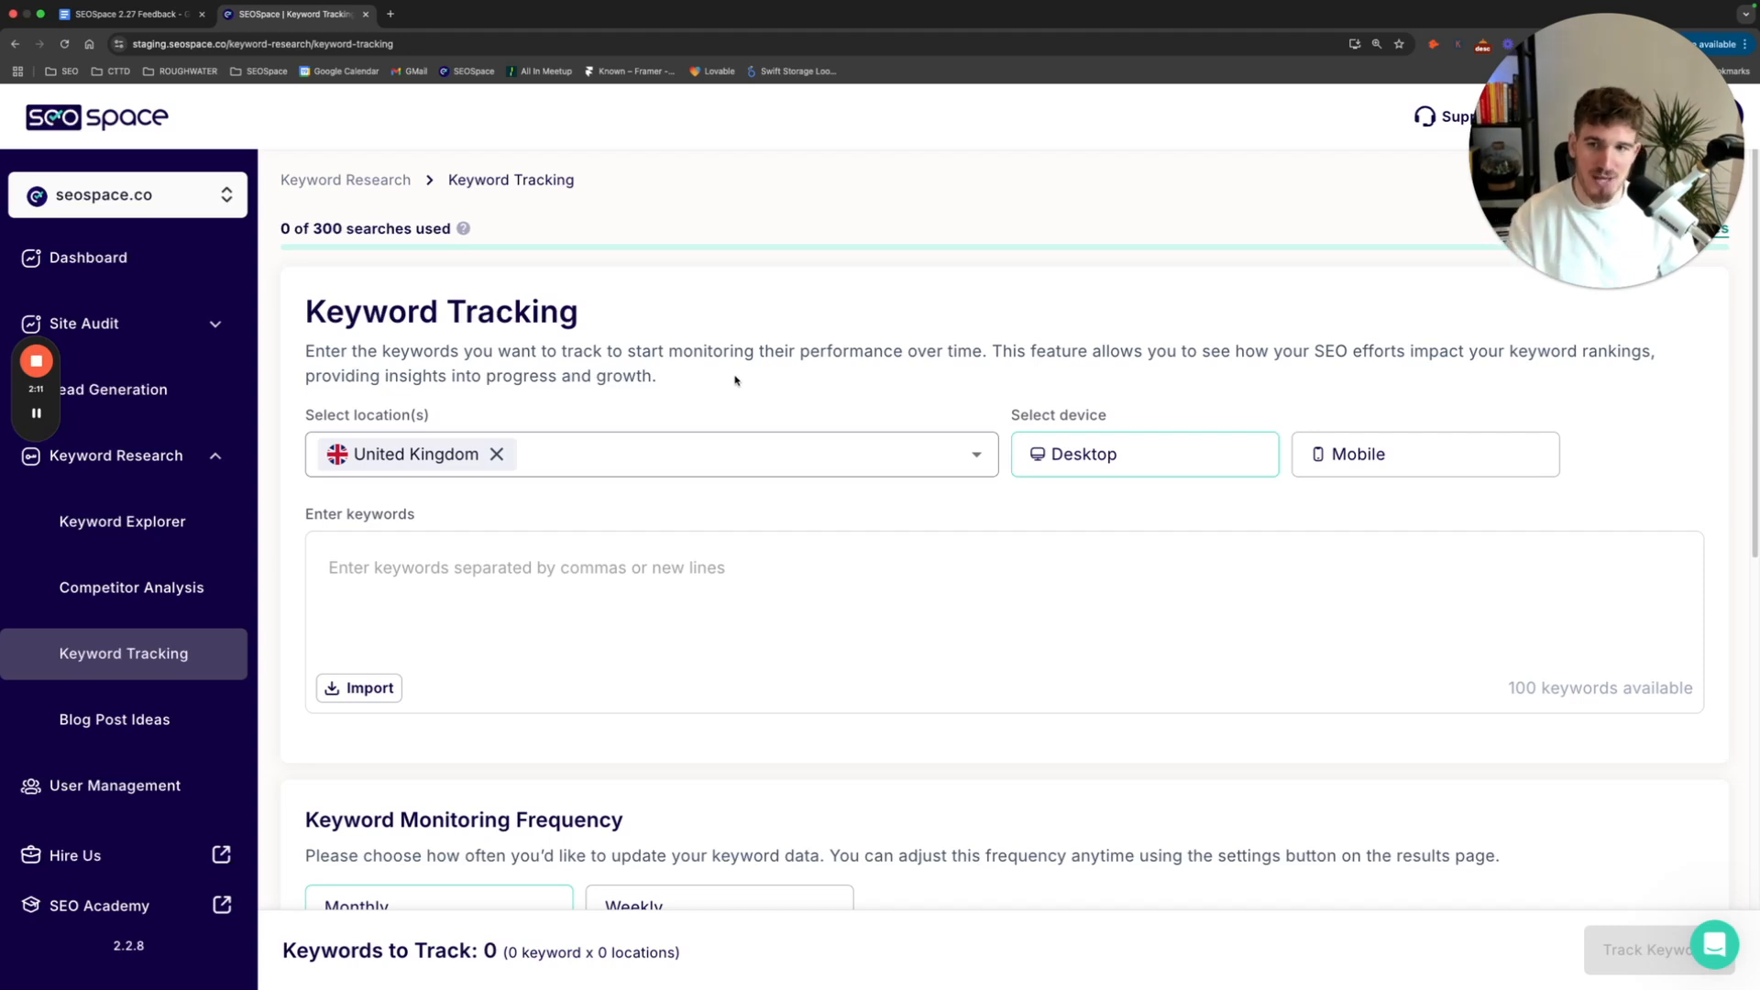
pyautogui.click(585, 454)
pyautogui.click(492, 456)
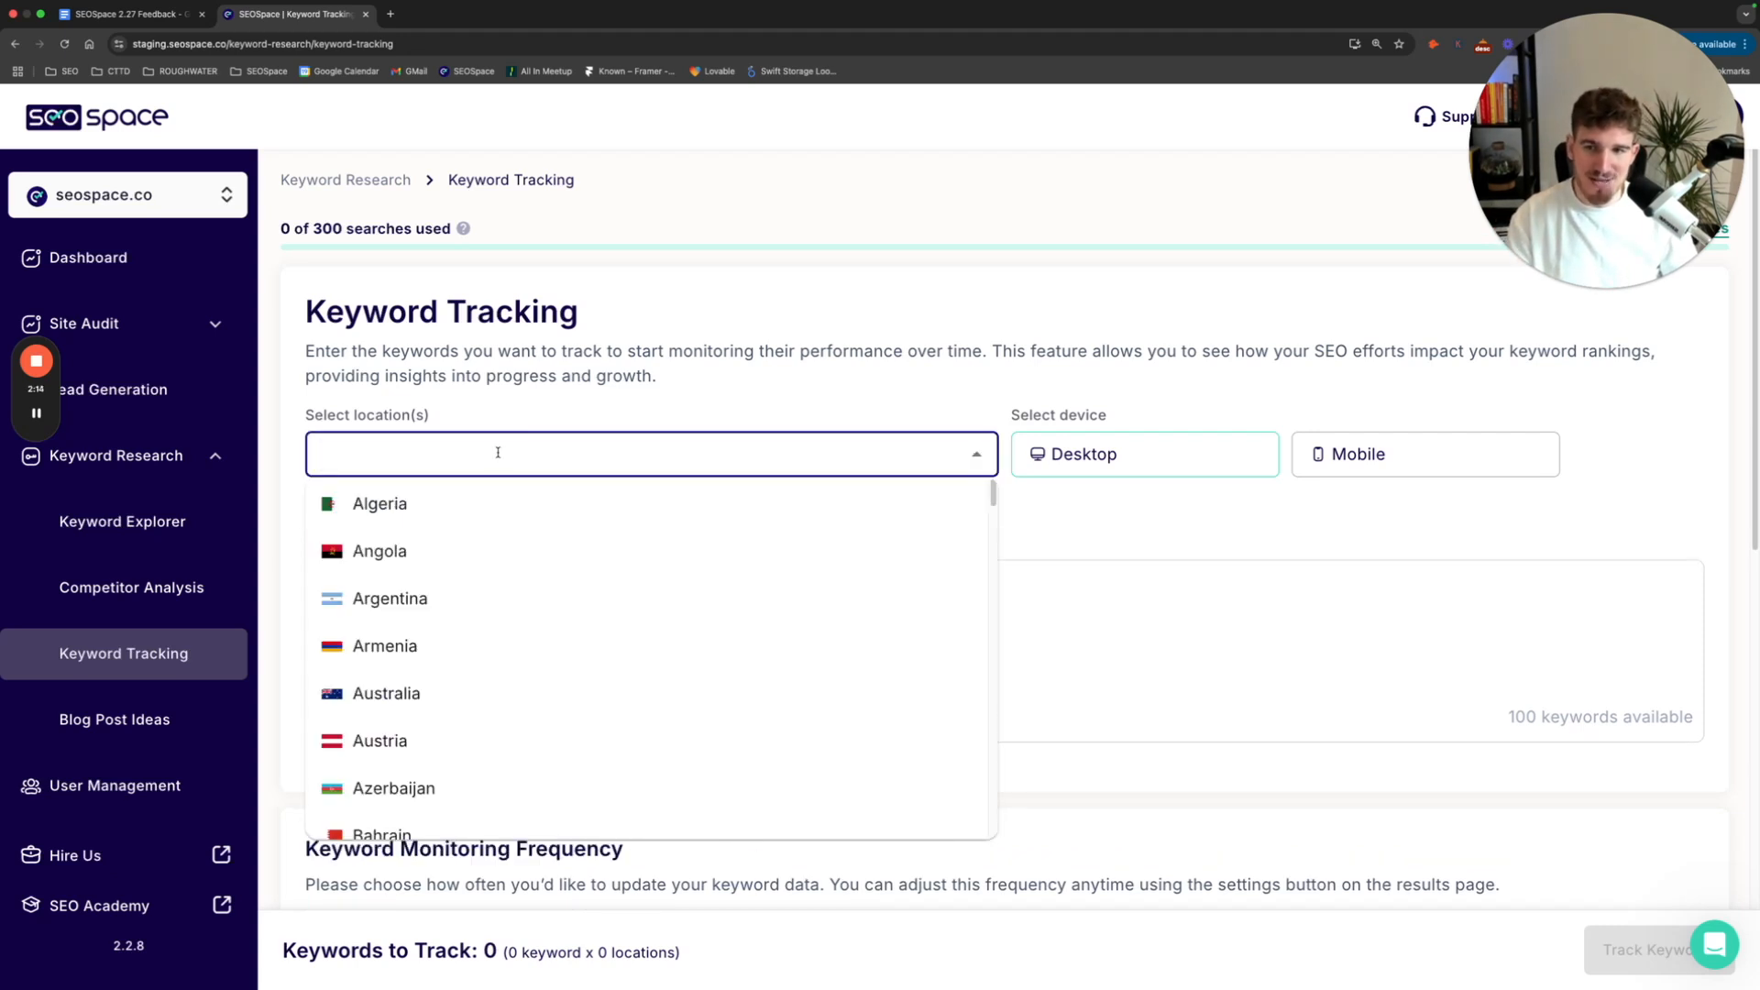
pyautogui.write('unit')
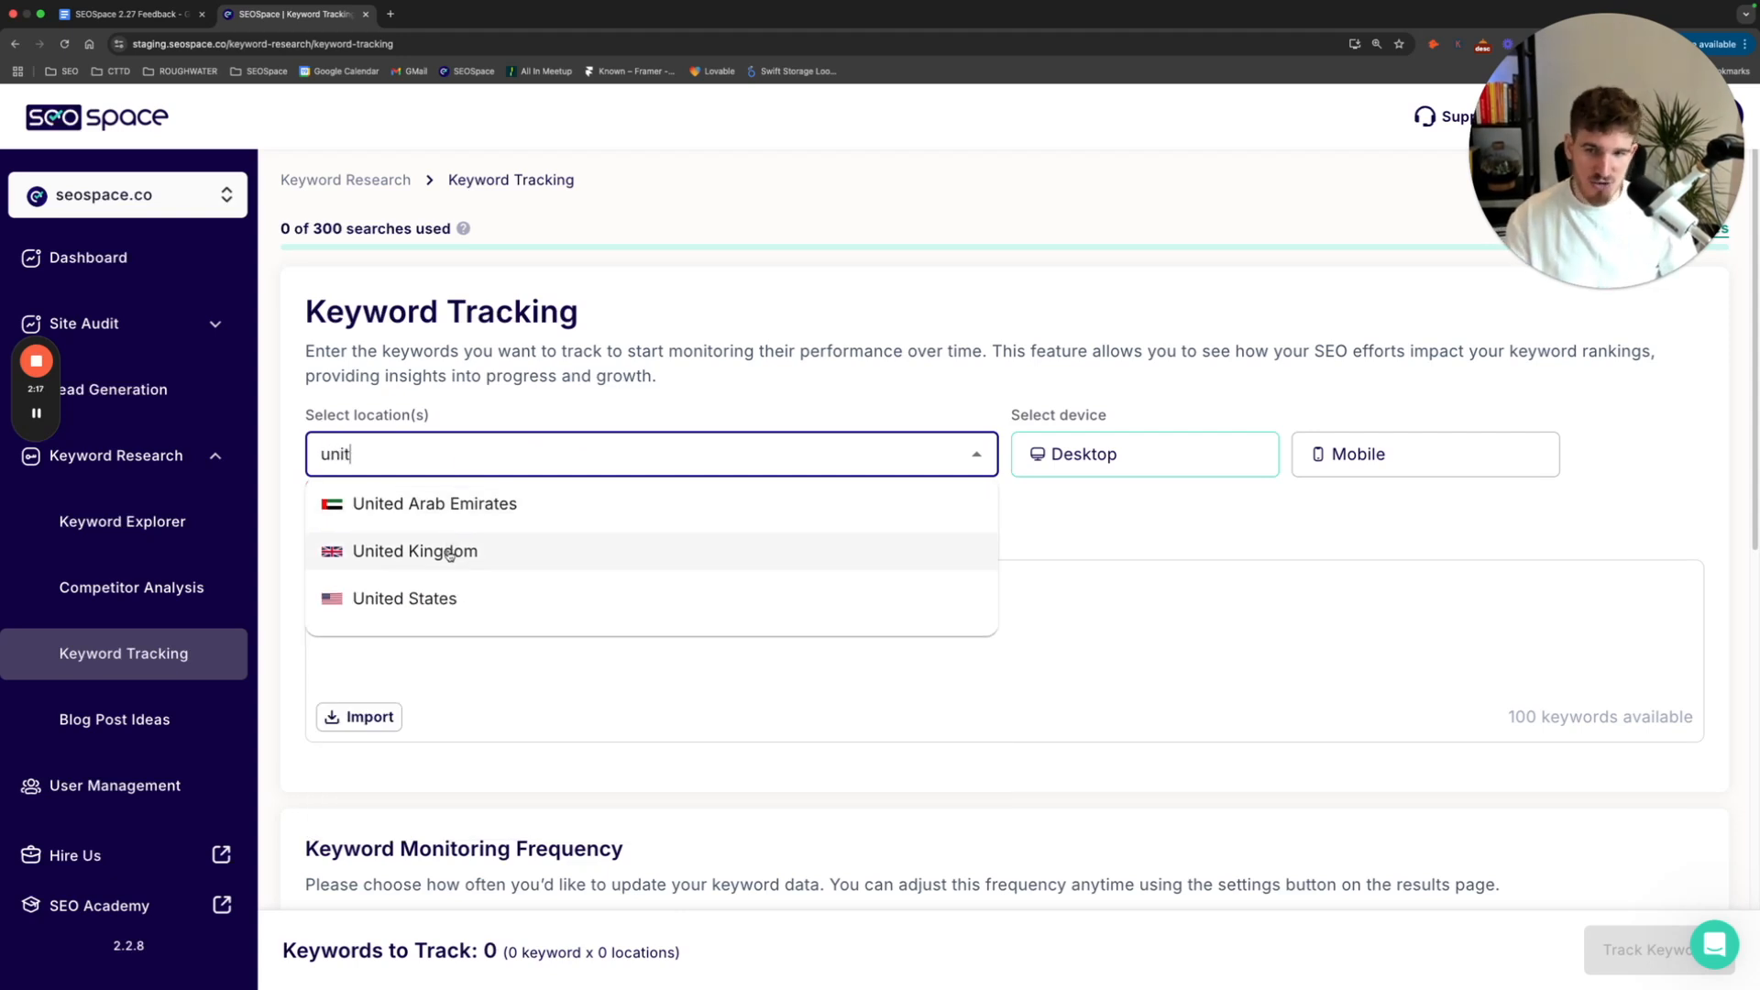
pyautogui.click(449, 553)
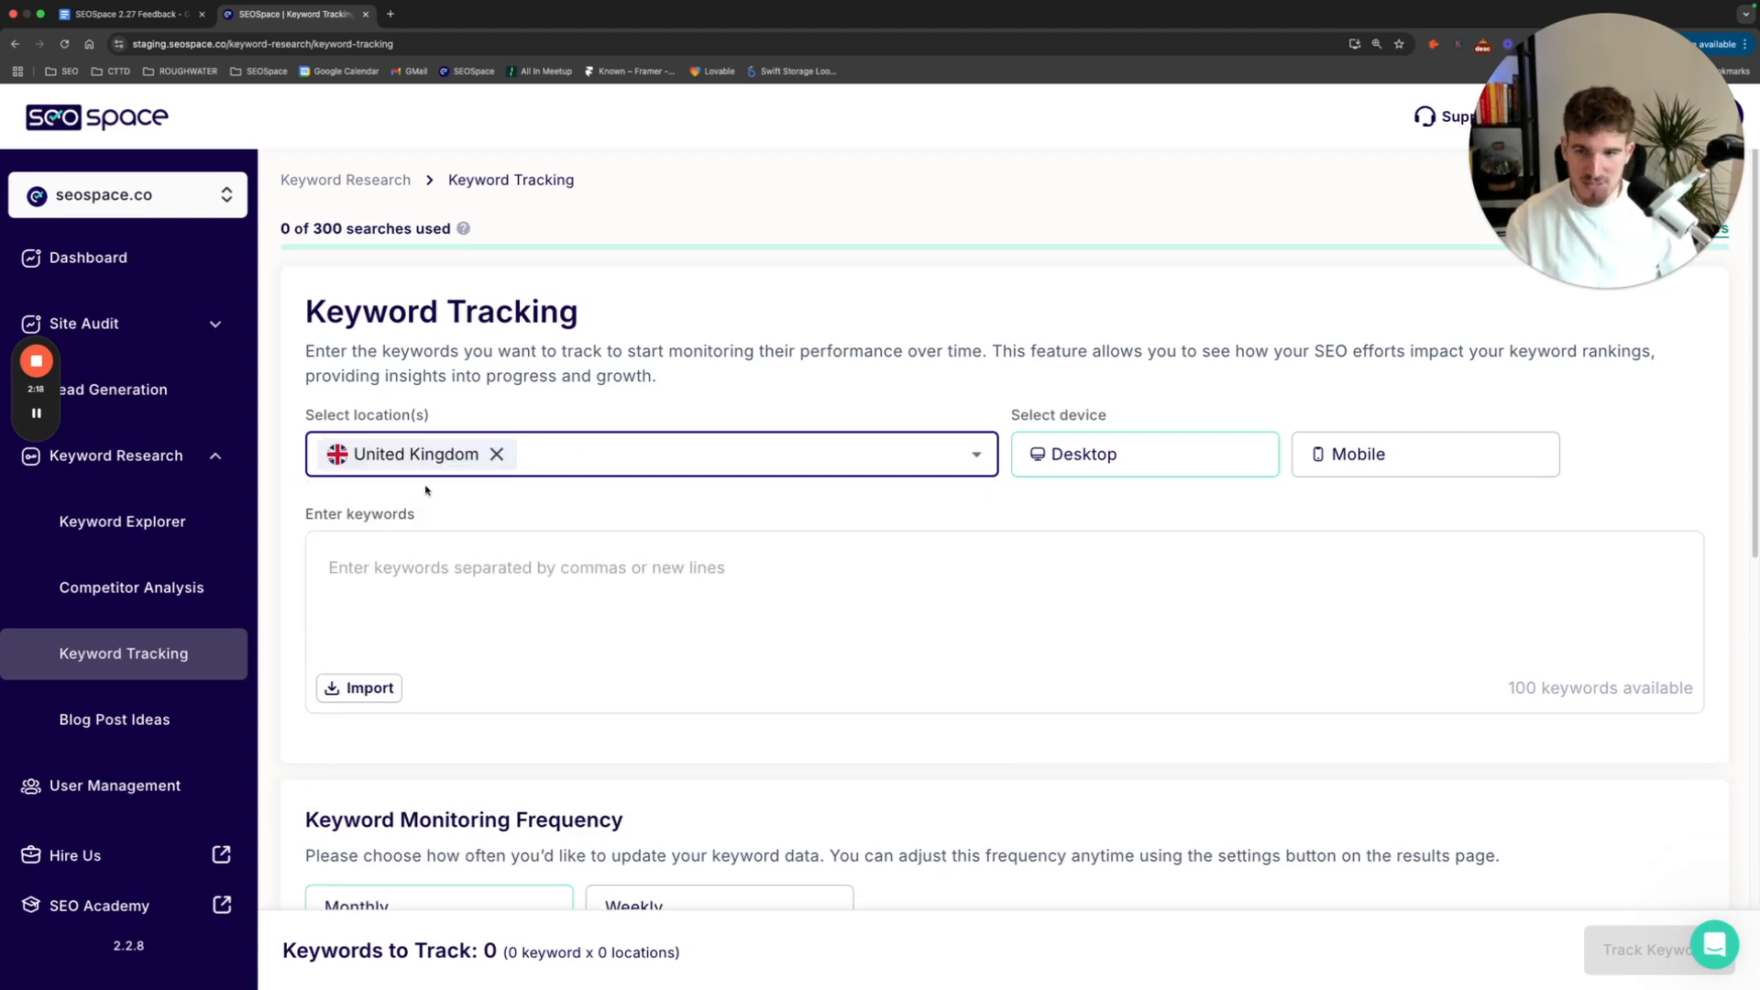
pyautogui.click(572, 453)
pyautogui.write('united')
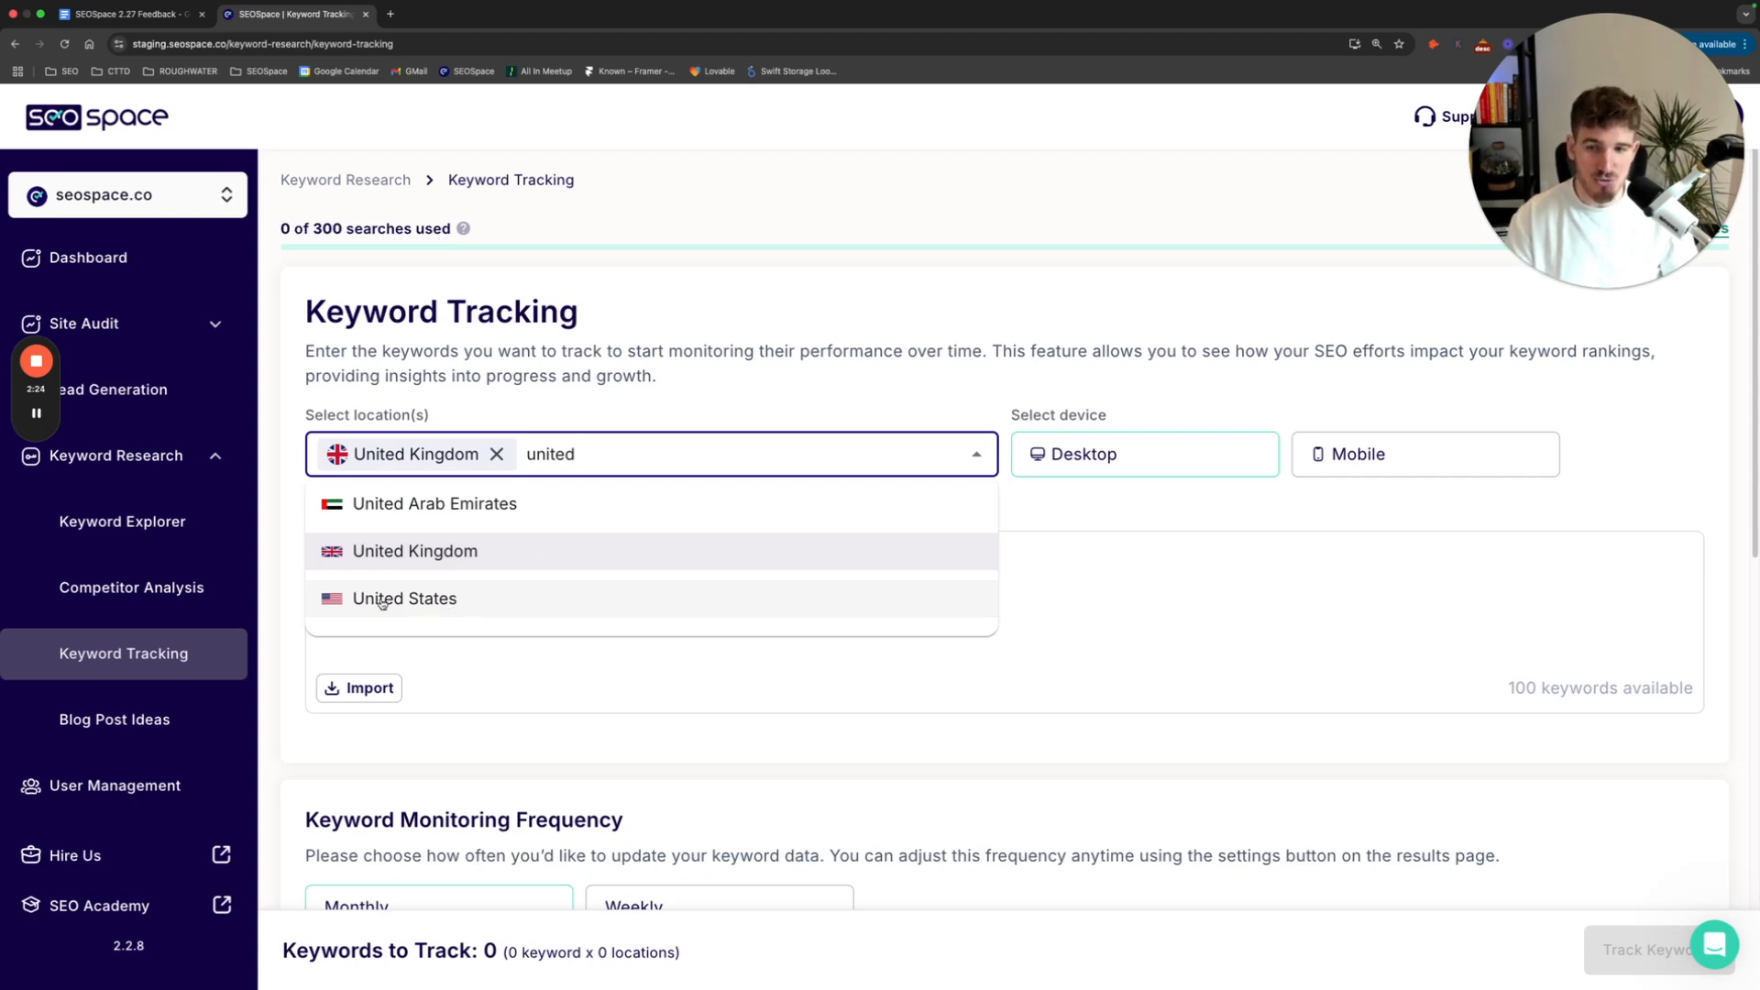
pyautogui.click(439, 608)
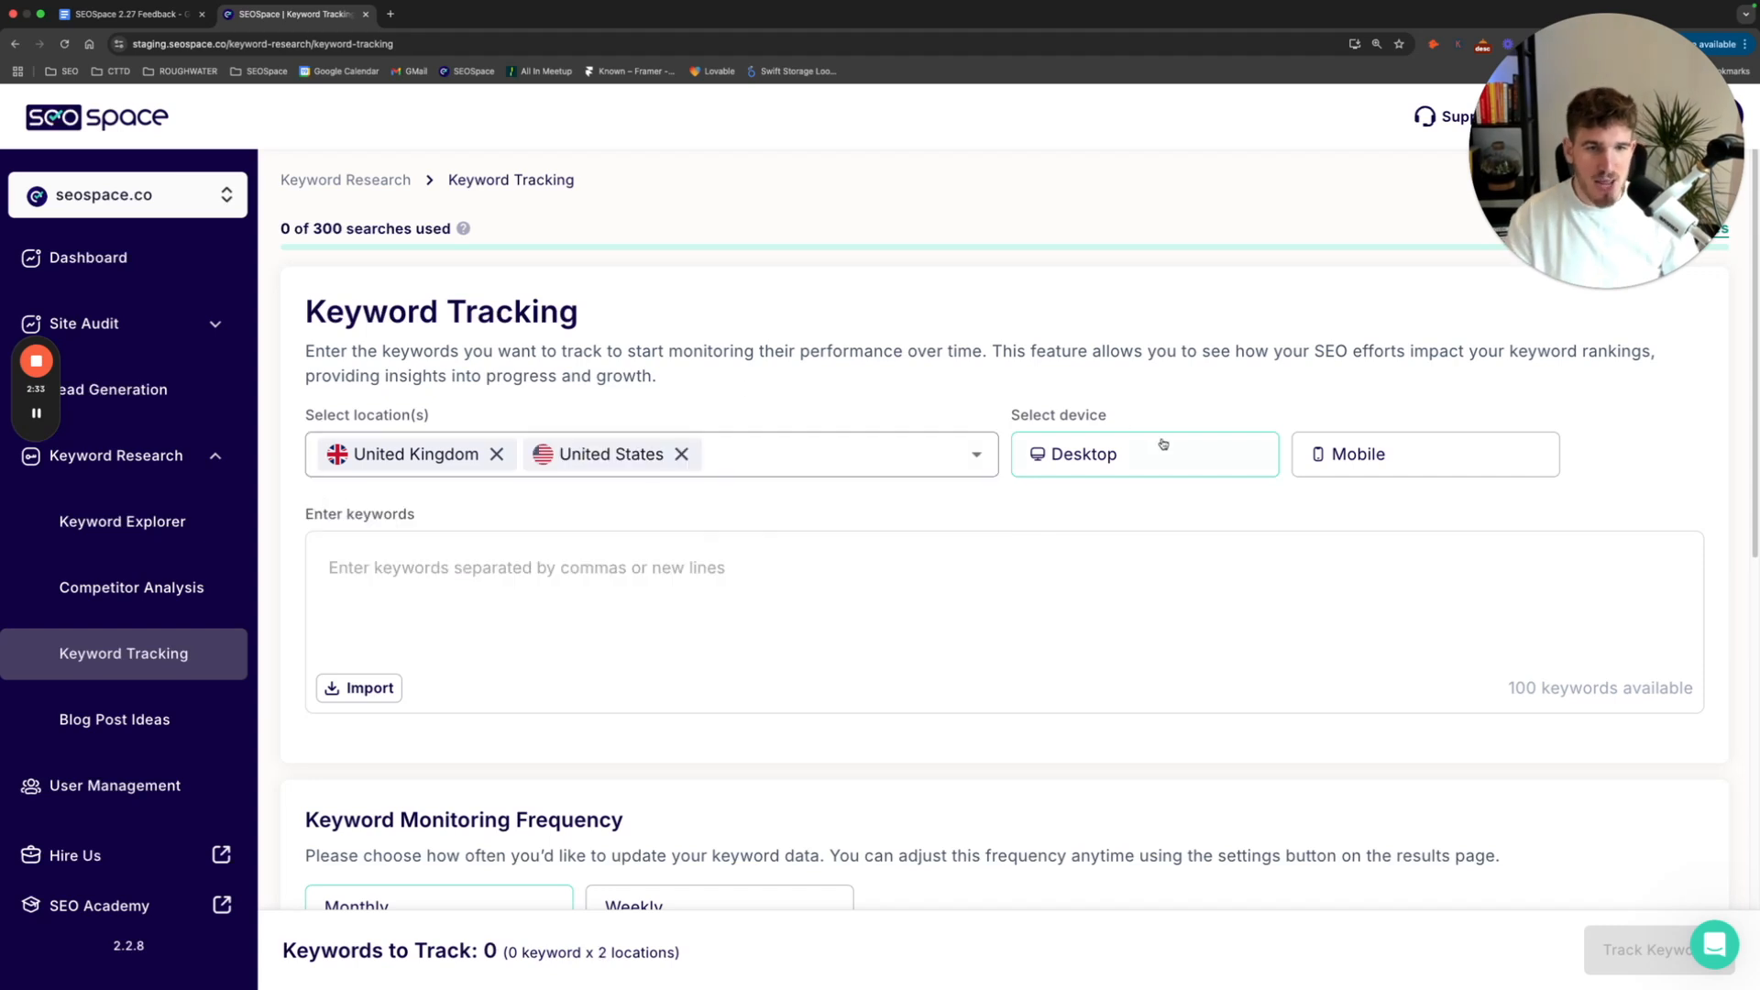
pyautogui.click(1337, 467)
pyautogui.click(1269, 467)
pyautogui.click(1380, 454)
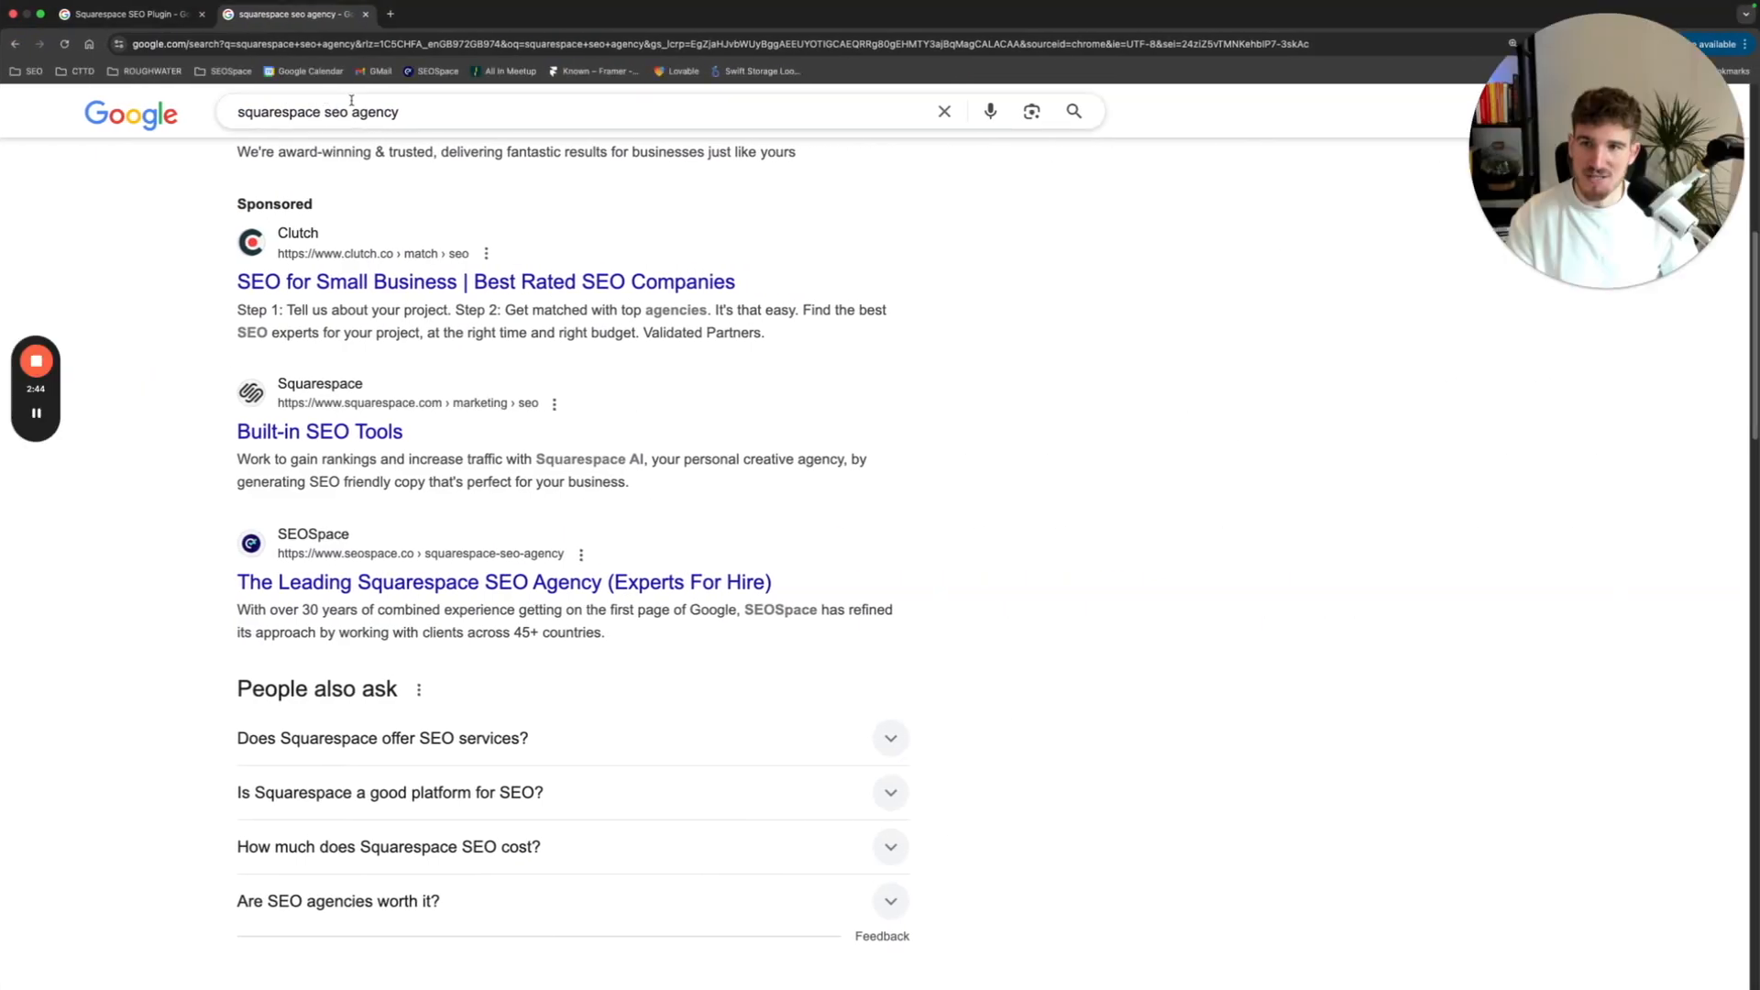
# - Copy the query "squarespace seo agency" from the Google search and add it as a keyword to track in SEOSpace
pyautogui.click(350, 107)
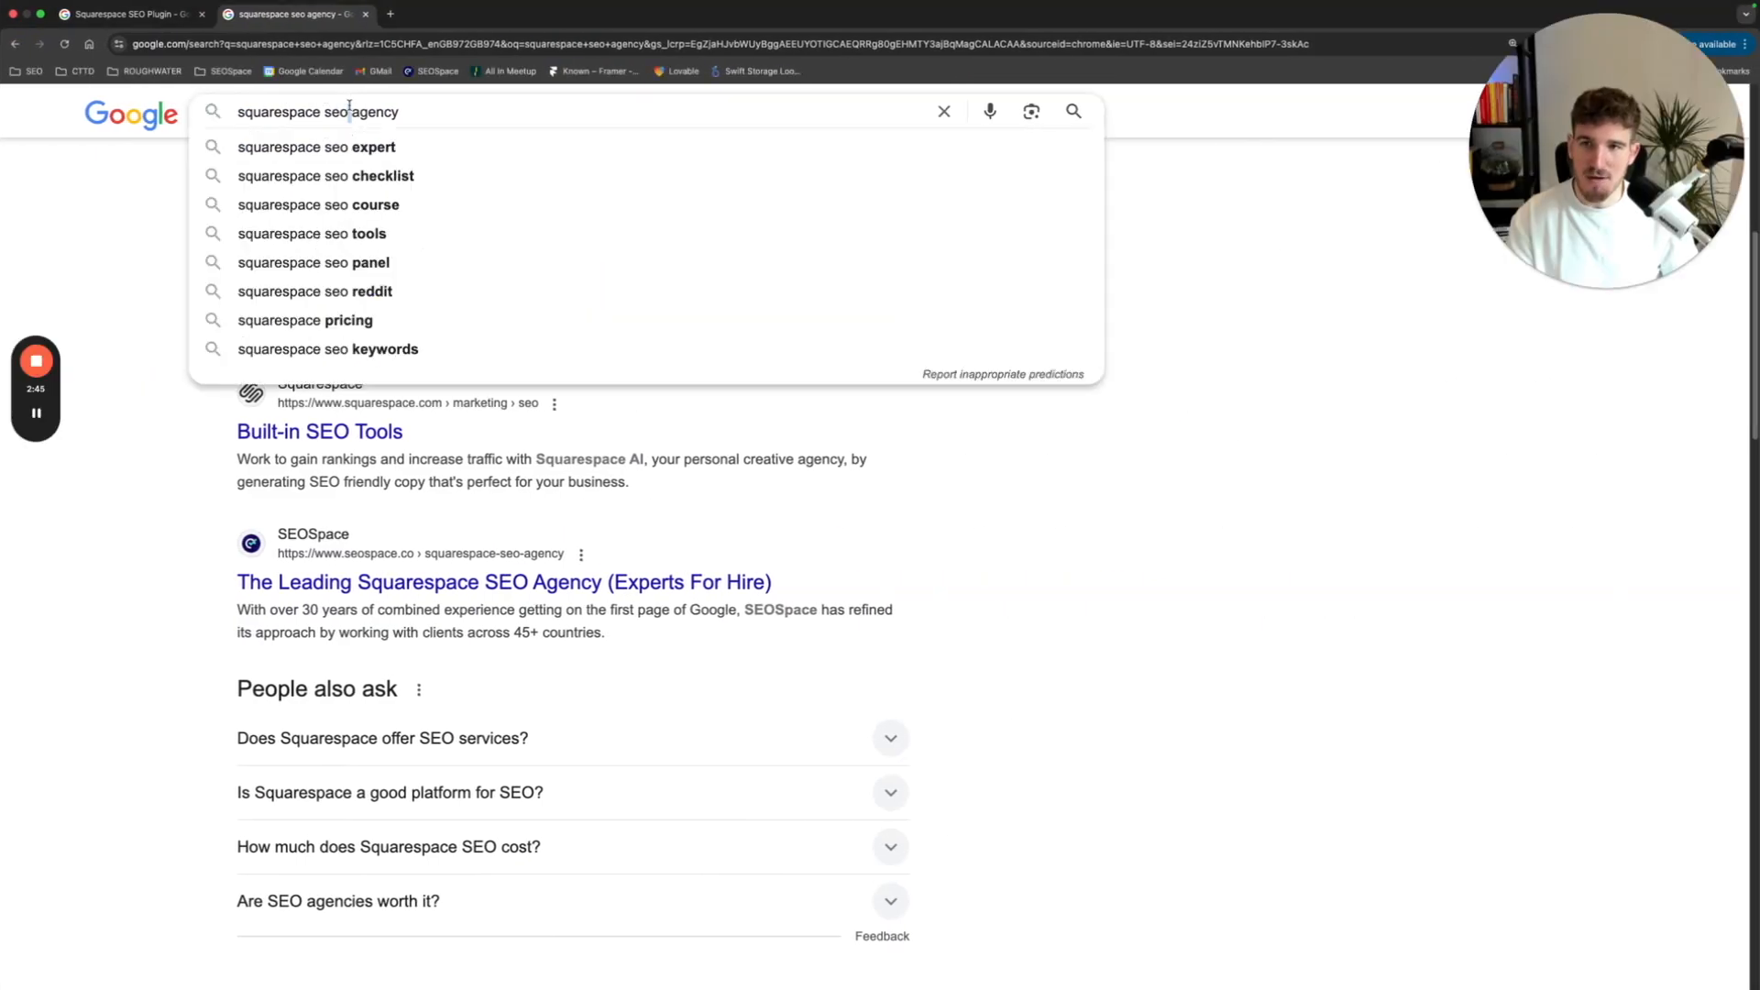
pyautogui.press('super+a')
pyautogui.press('super+c')
pyautogui.hotkey('ctrl', 'Left')
pyautogui.click(436, 562)
pyautogui.press('super+v')
pyautogui.press('Return')
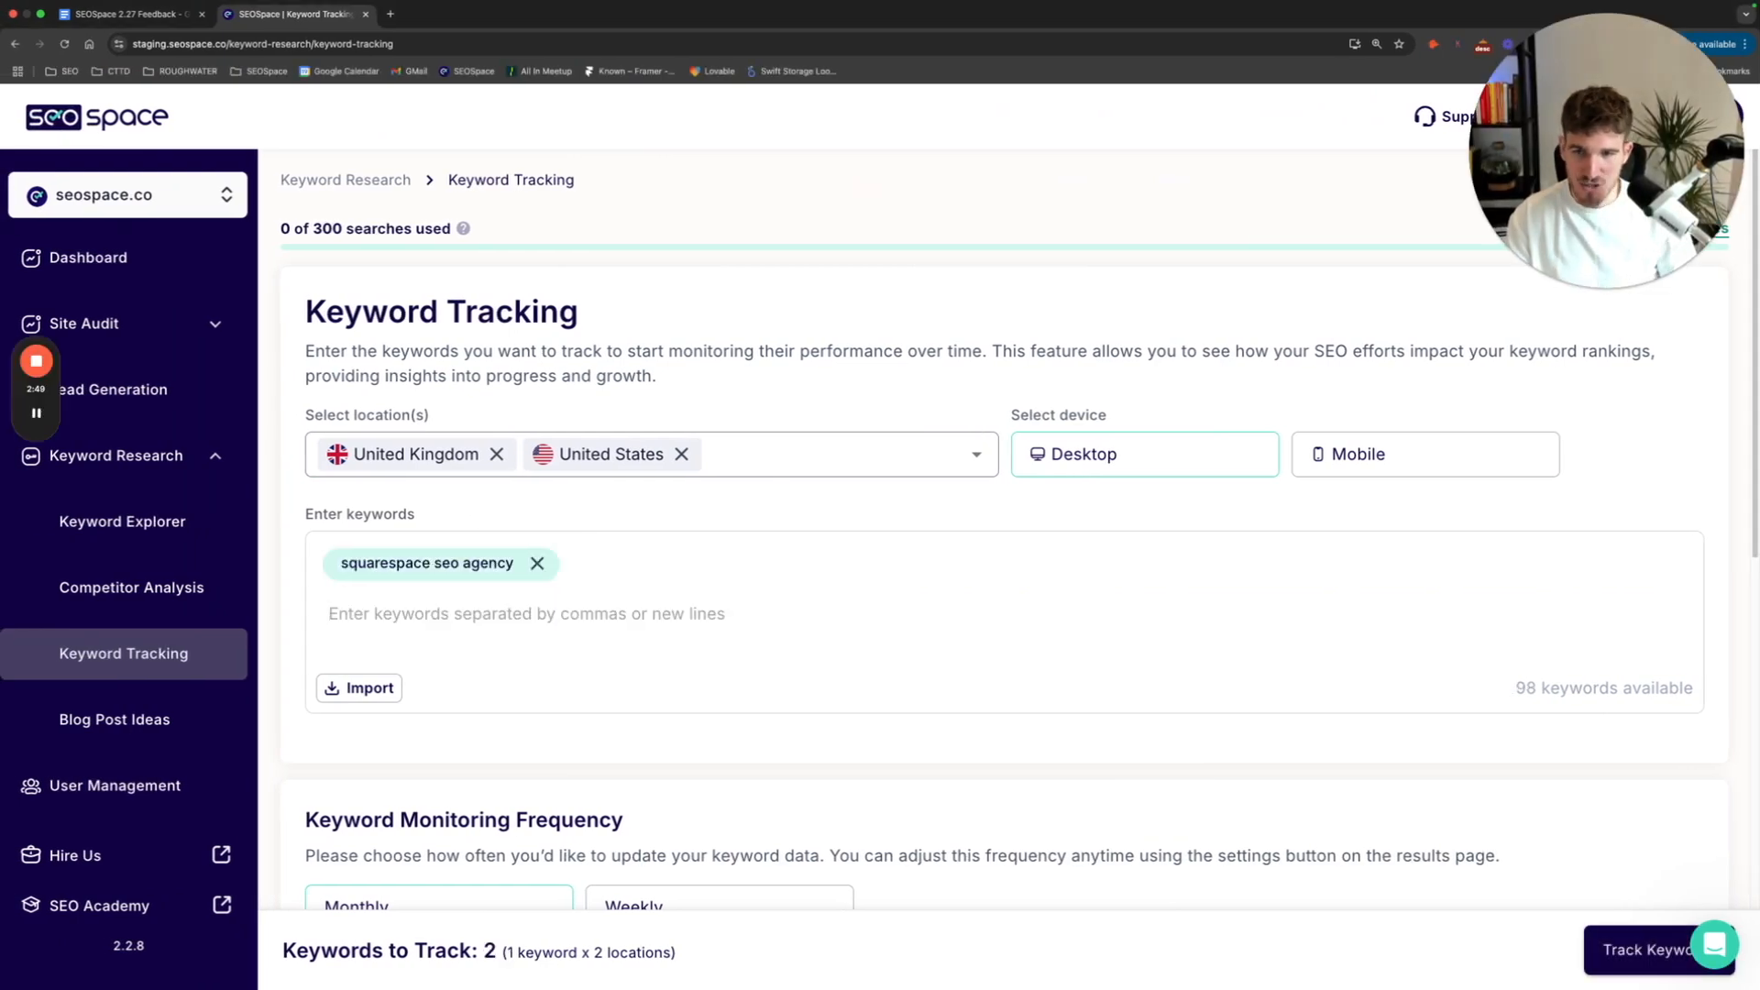
# - Add the keyword "Squarespace SEO Plugin", copied from the other Google search, and the keyword "Squarespace seo" to the SEOSpace tracking list
pyautogui.hotkey('ctrl', 'Right')
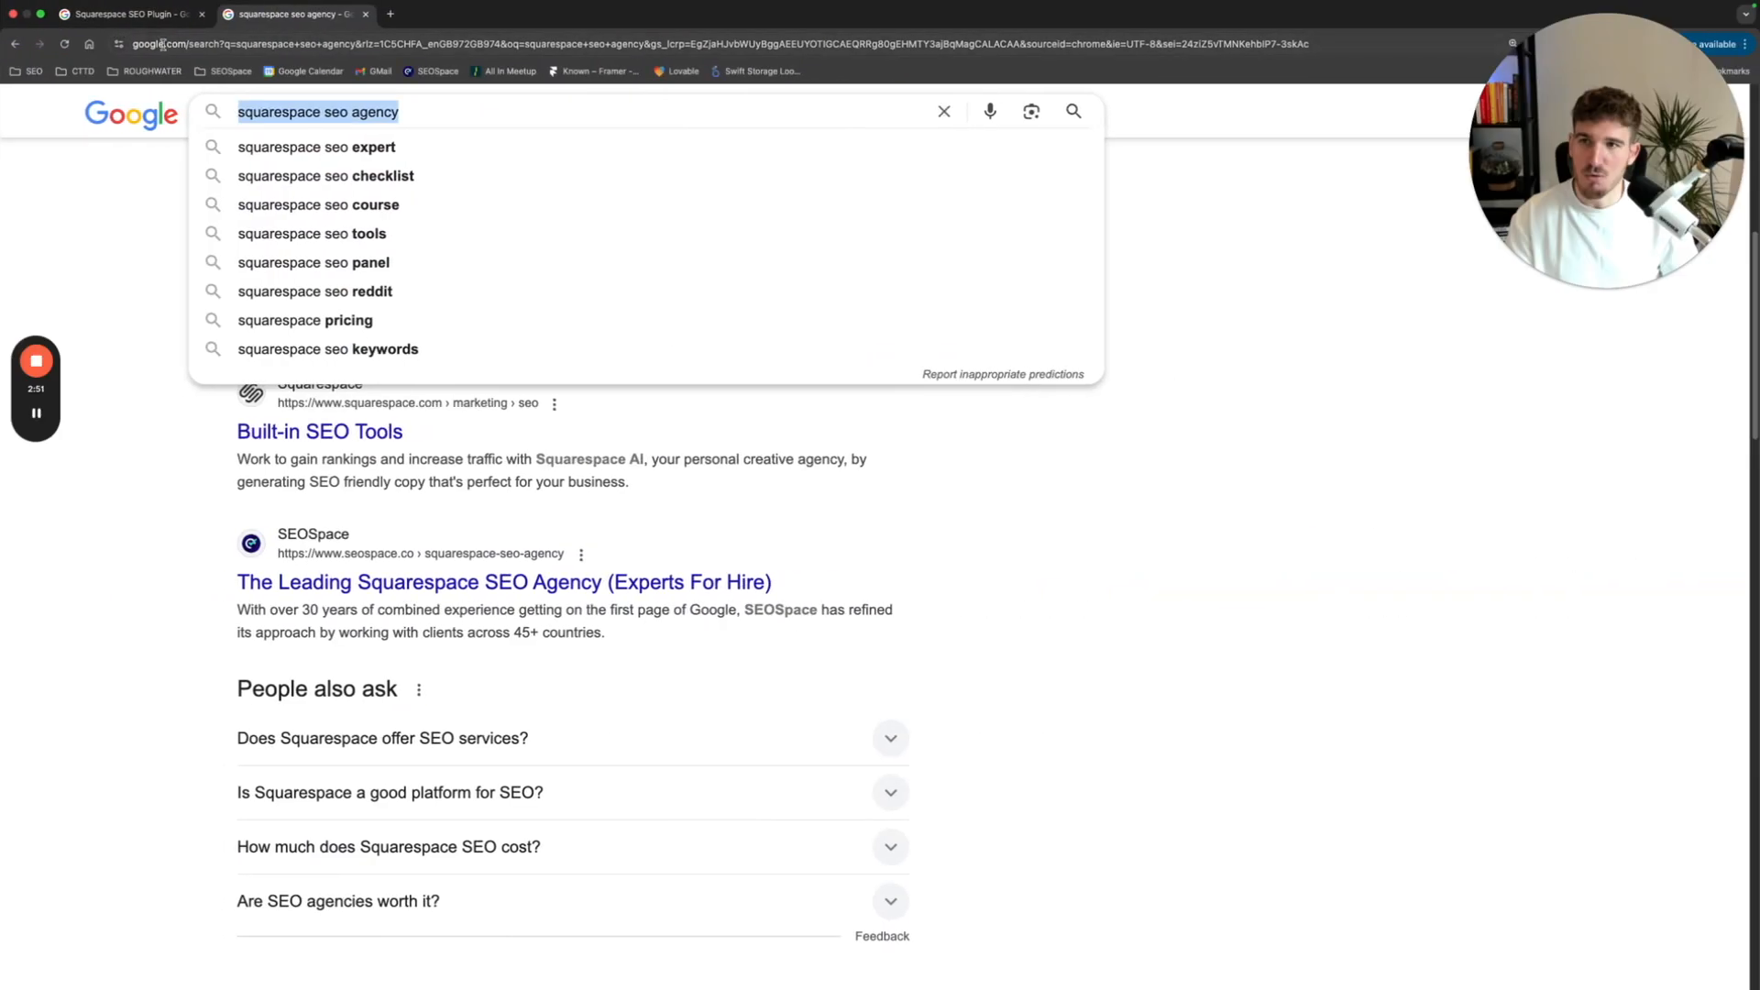
pyautogui.hotkey('ctrl', 'shift', 'Tab')
pyautogui.tripleClick(328, 134)
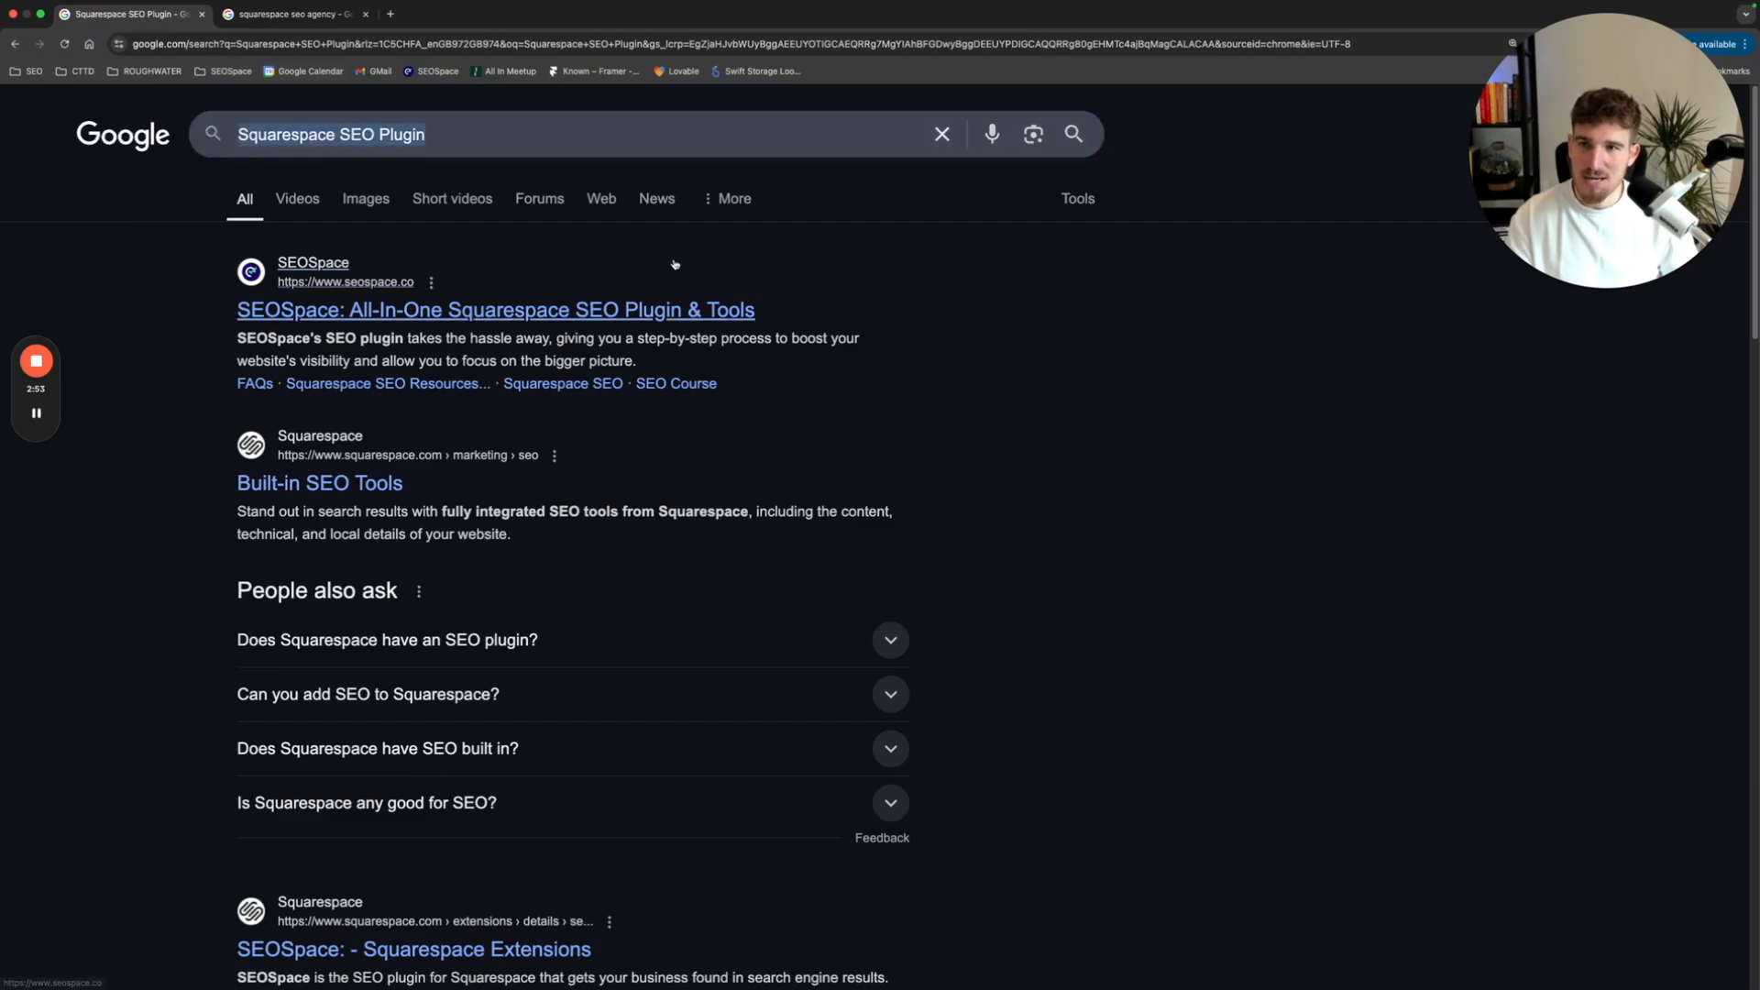
pyautogui.hotkey('ctrl', 'Left')
pyautogui.hotkey('ctrl', 'v')
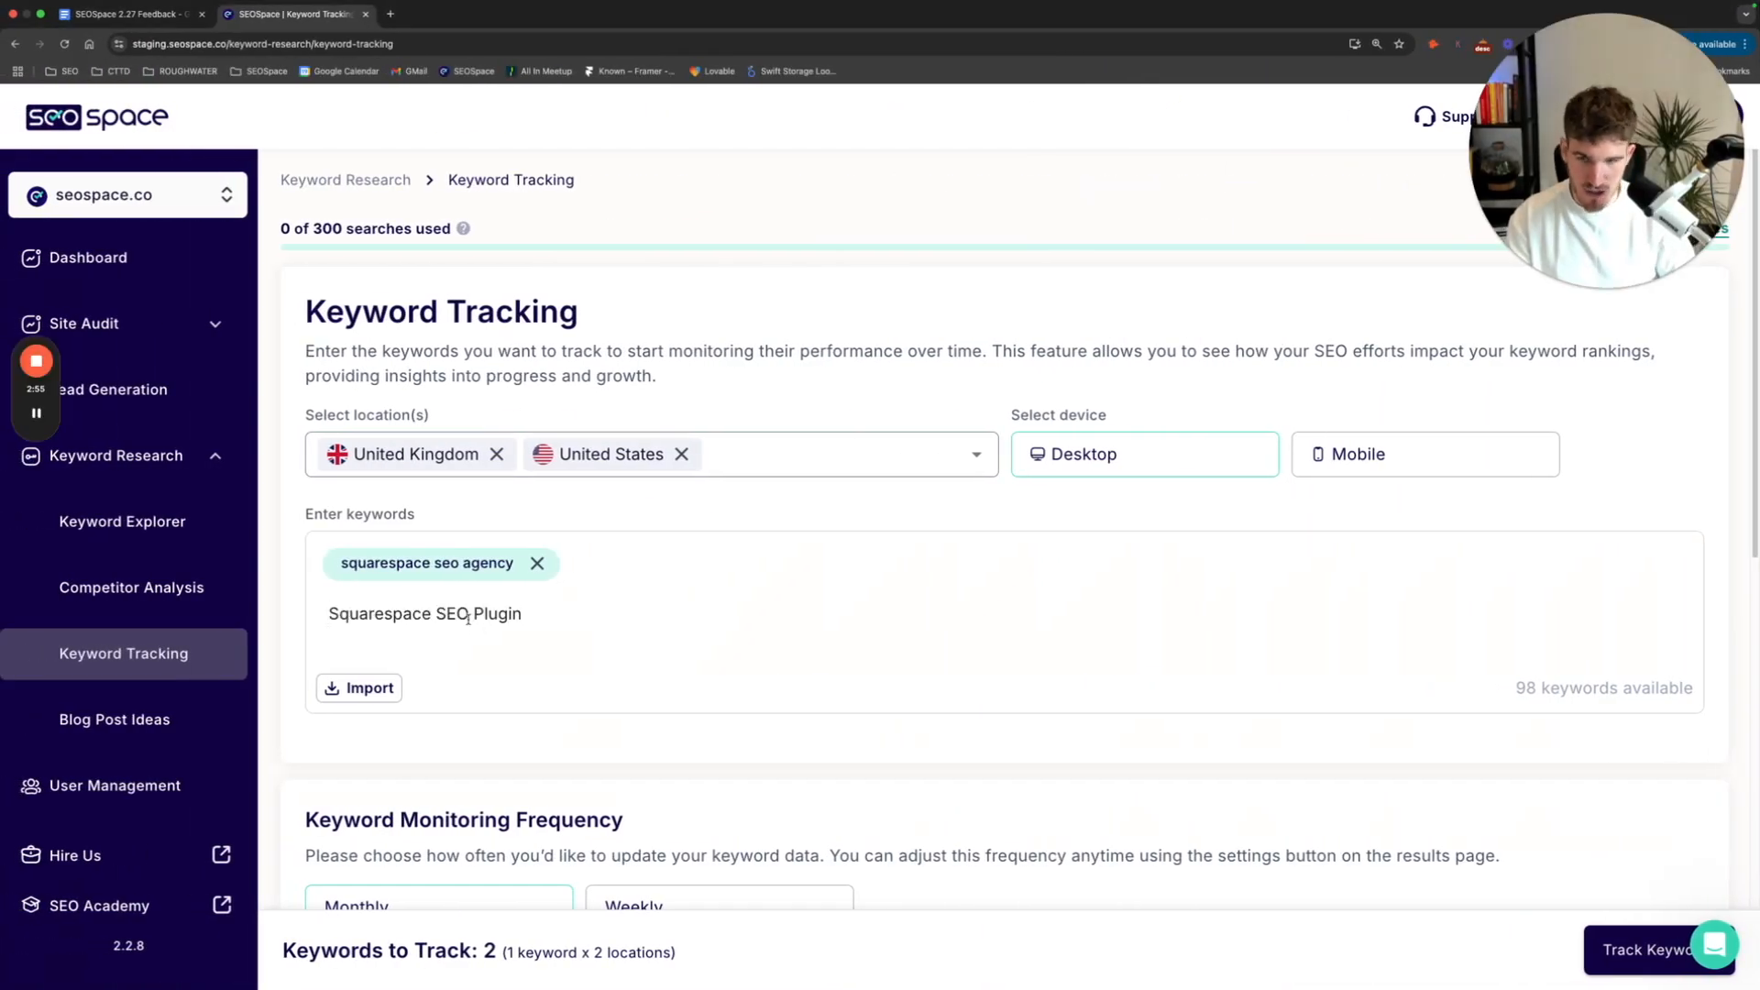
pyautogui.press('Return')
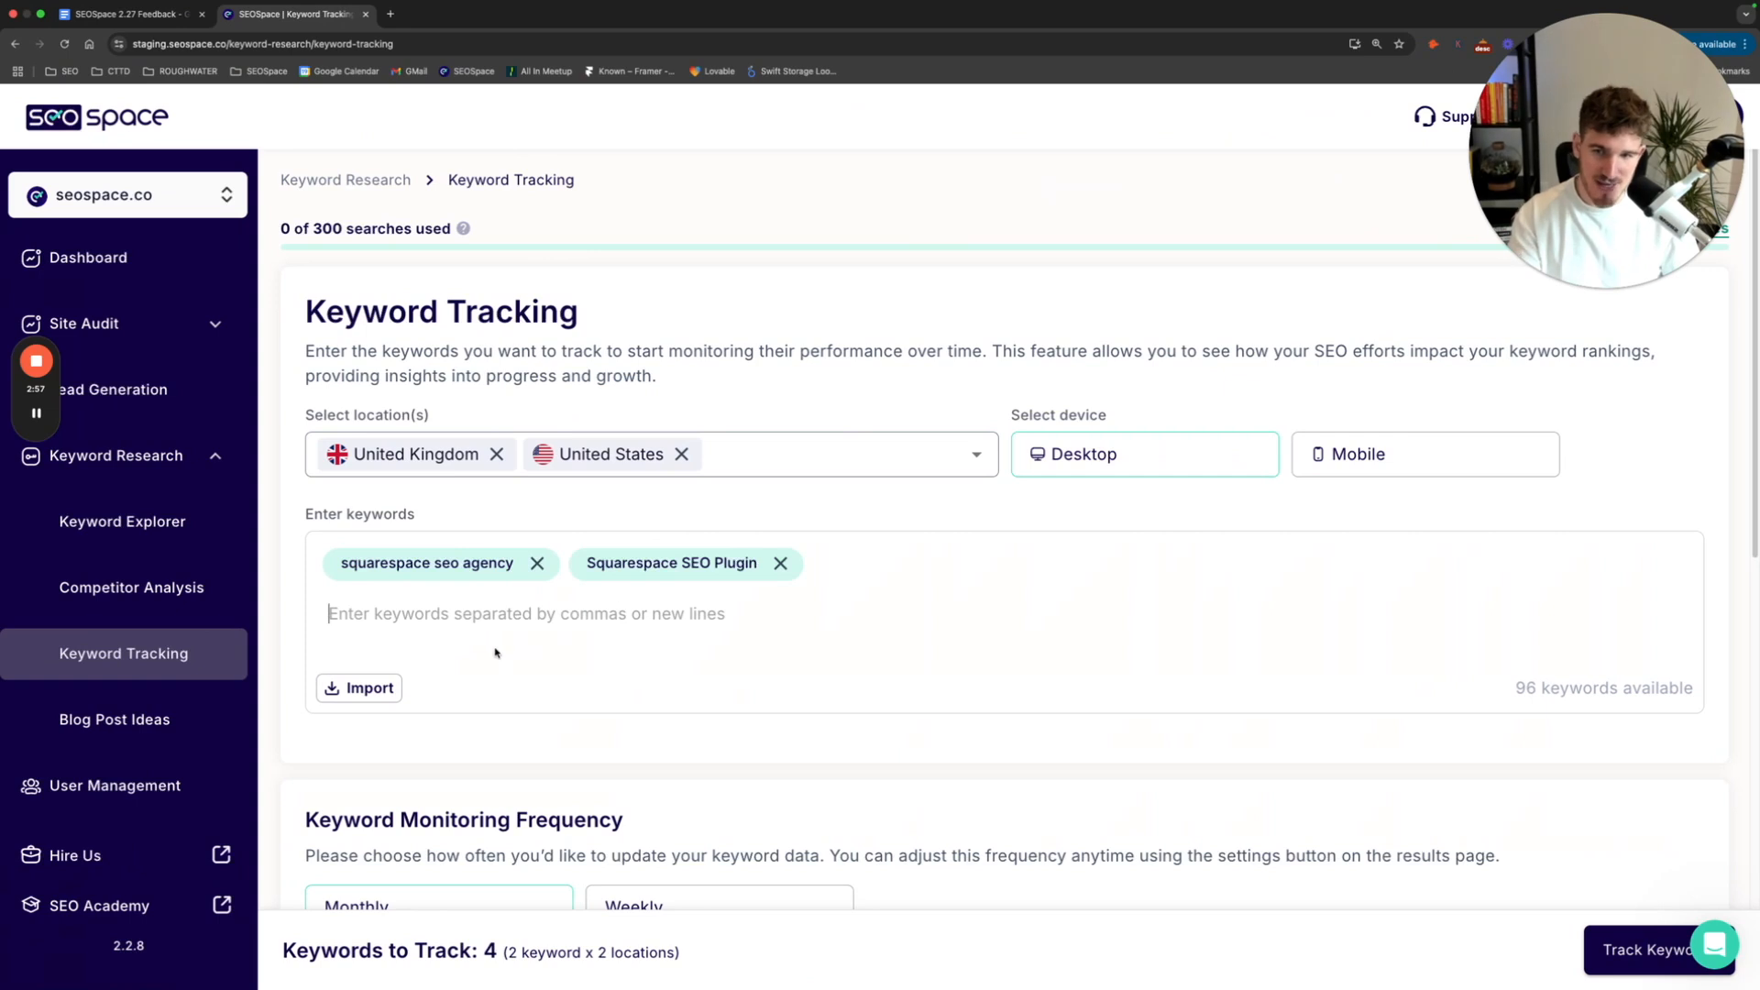
pyautogui.write('Squarespace seo')
pyautogui.press('Return')
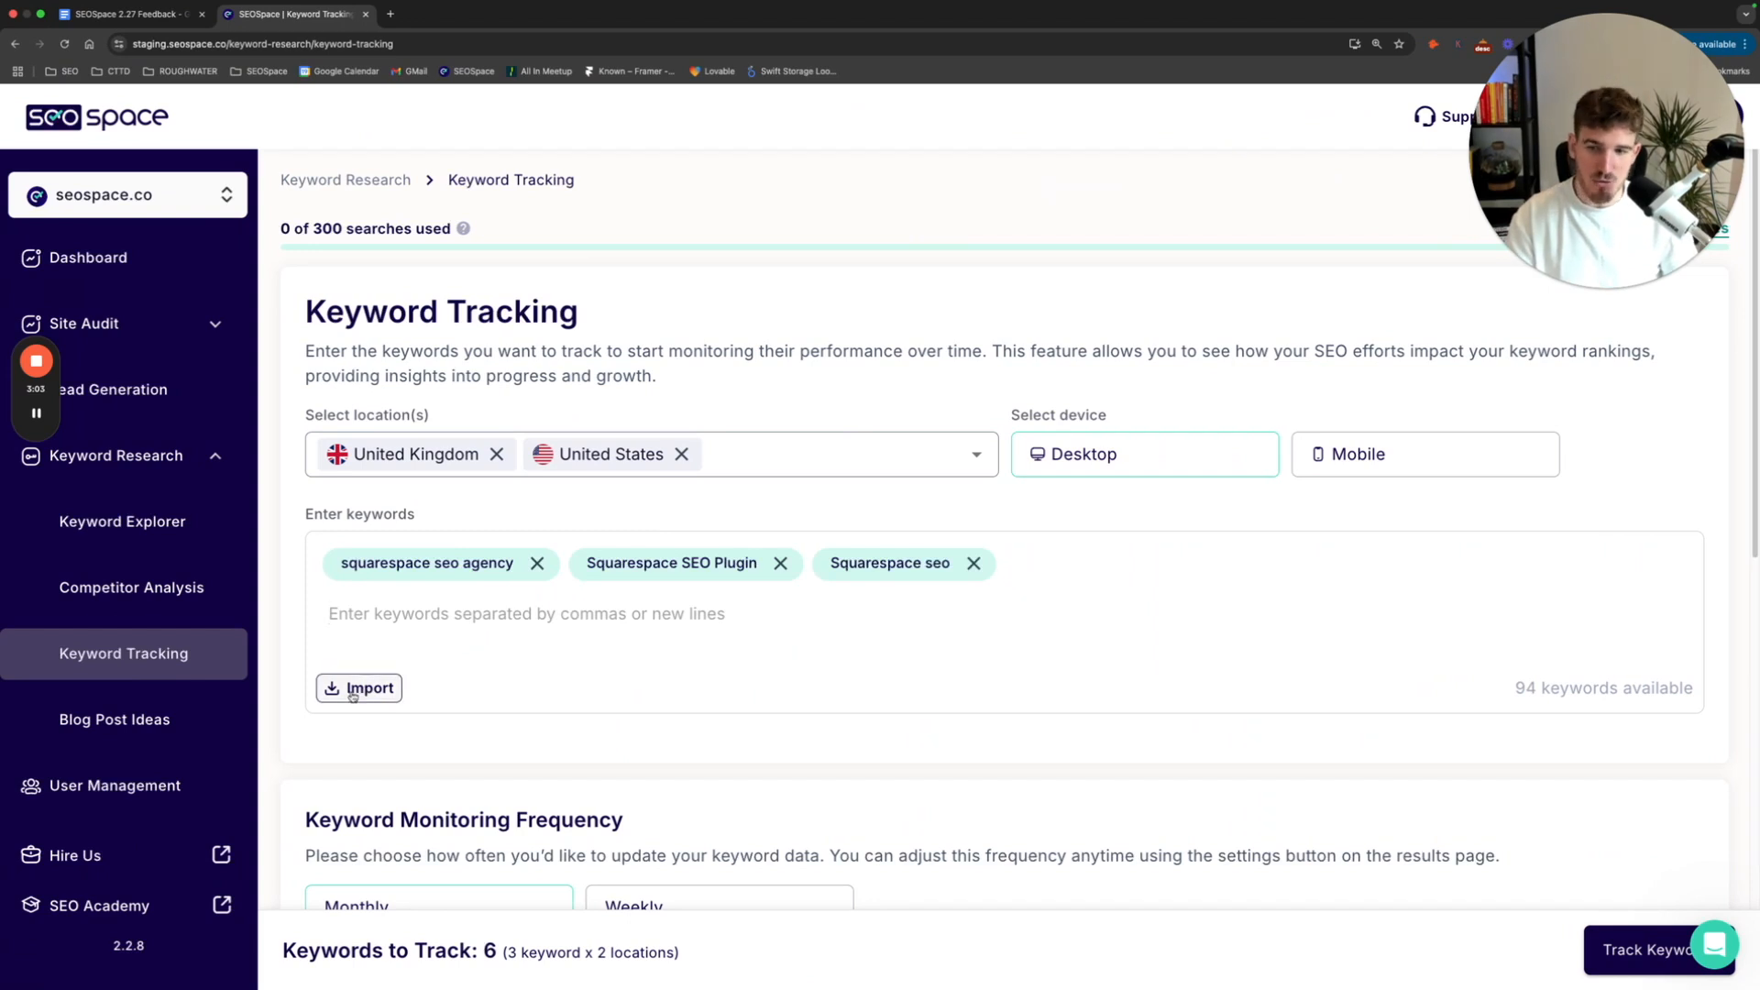
# - Check how the number of keywords to track is calculated from the entered keywords and selected locations
pyautogui.moveTo(286, 953); pyautogui.dragTo(716, 963)
pyautogui.tripleClick(471, 956)
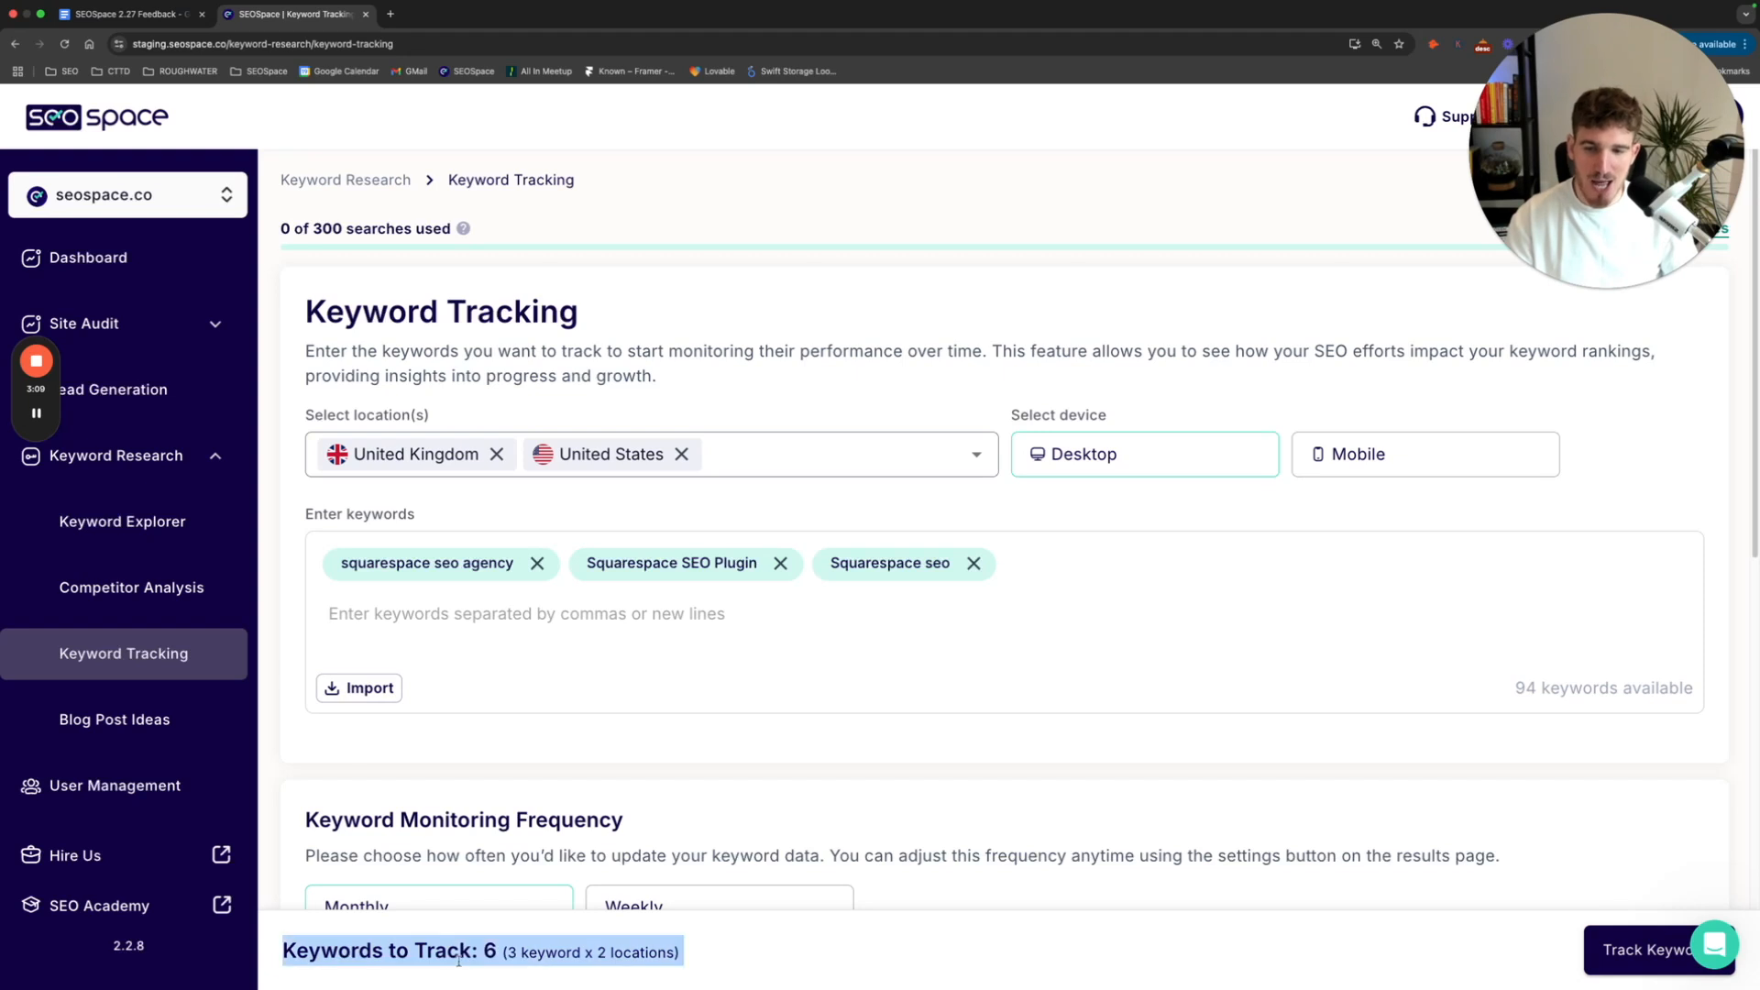
pyautogui.moveTo(509, 955); pyautogui.dragTo(679, 958)
pyautogui.click(706, 967)
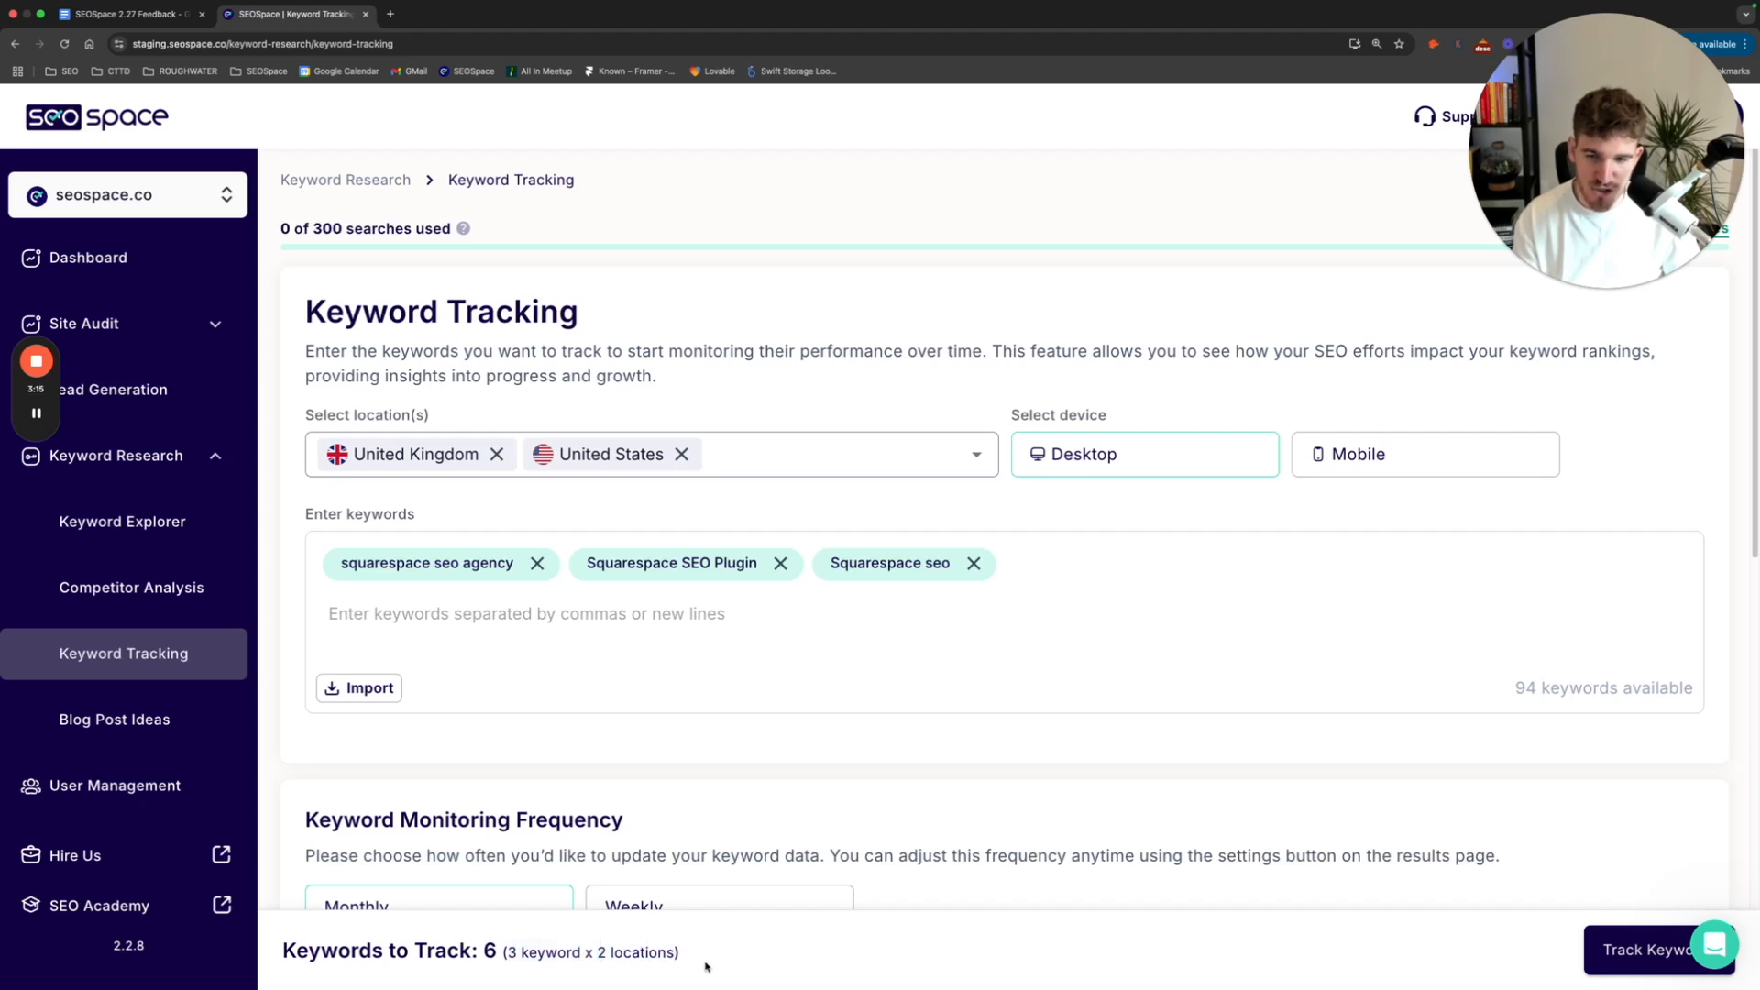
pyautogui.moveTo(282, 956); pyautogui.dragTo(704, 961)
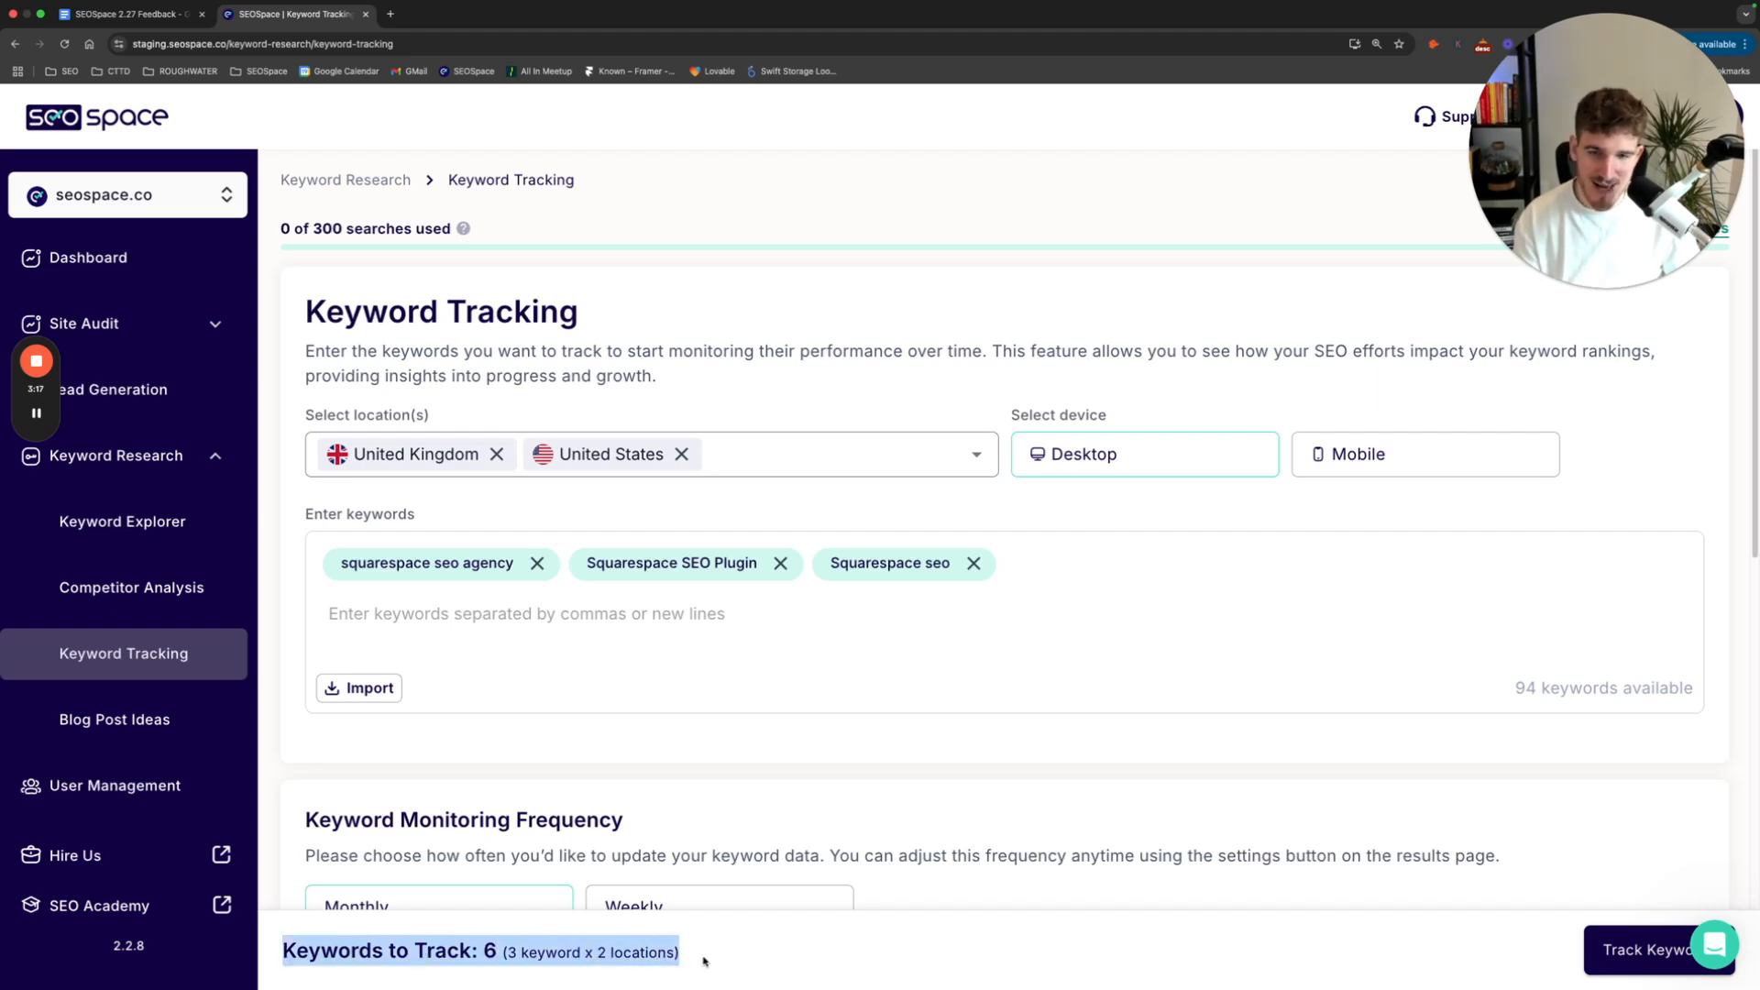
pyautogui.click(630, 758)
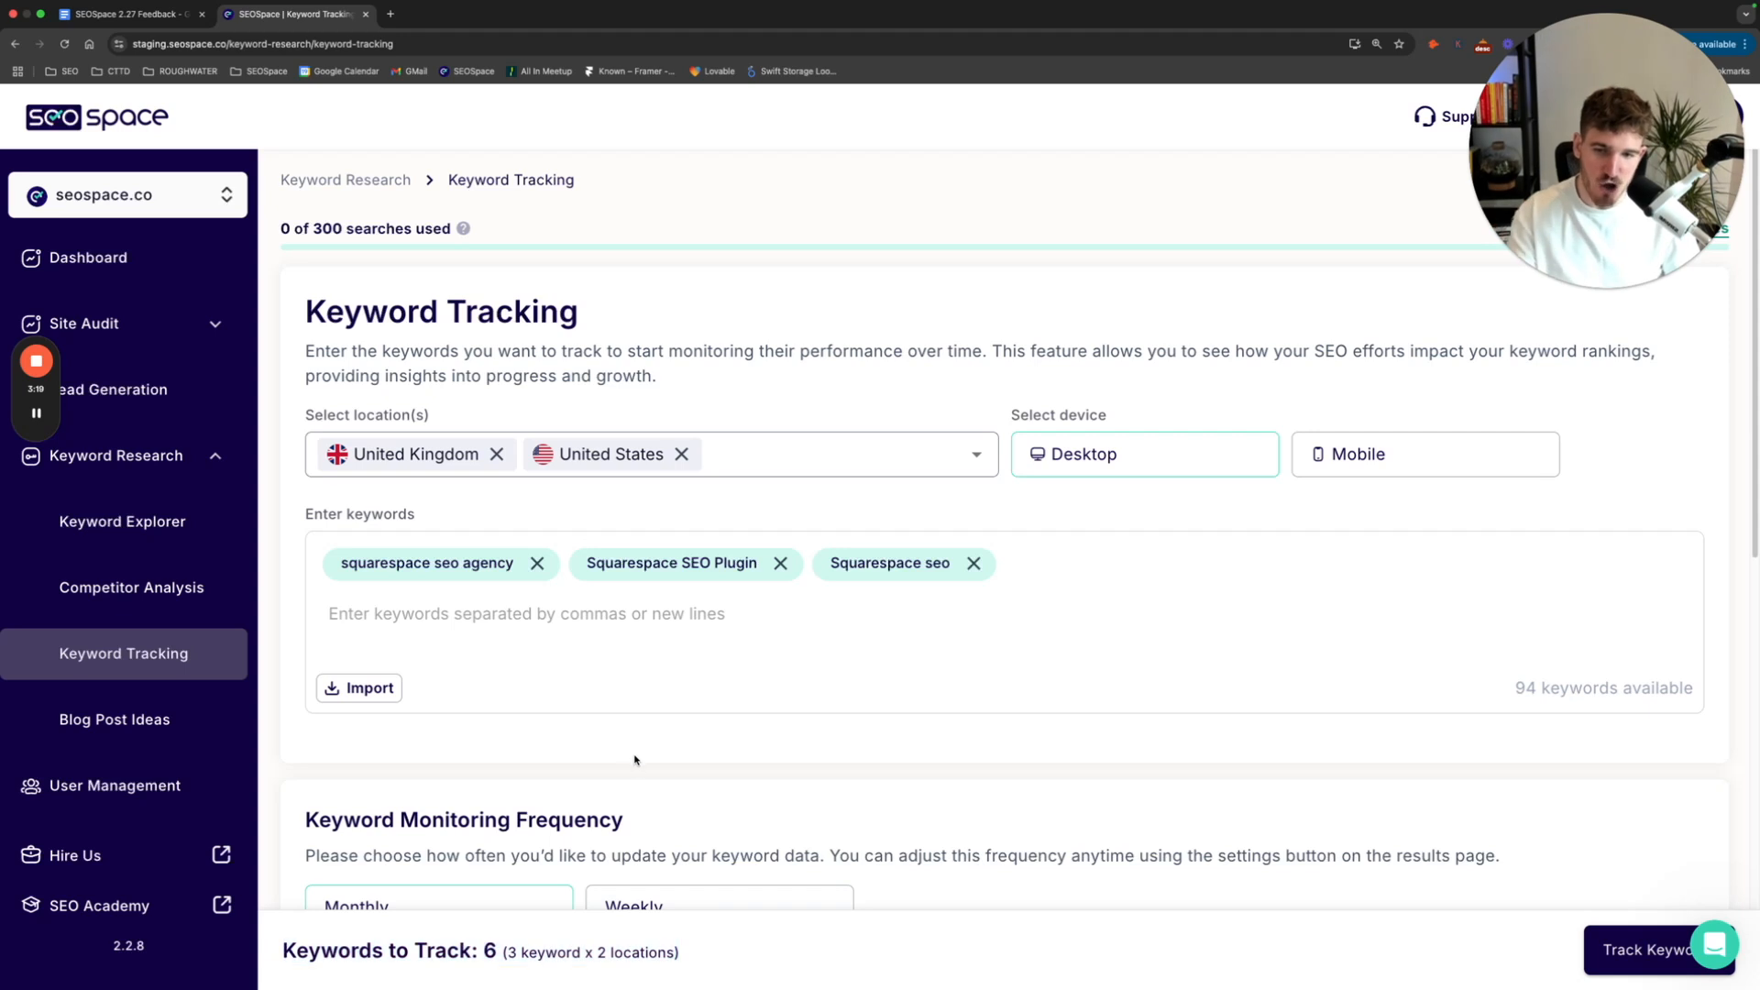
# - Set the keyword monitoring frequency to Weekly
pyautogui.scroll(-1, 635, 747)
pyautogui.scroll(-4, 679, 743)
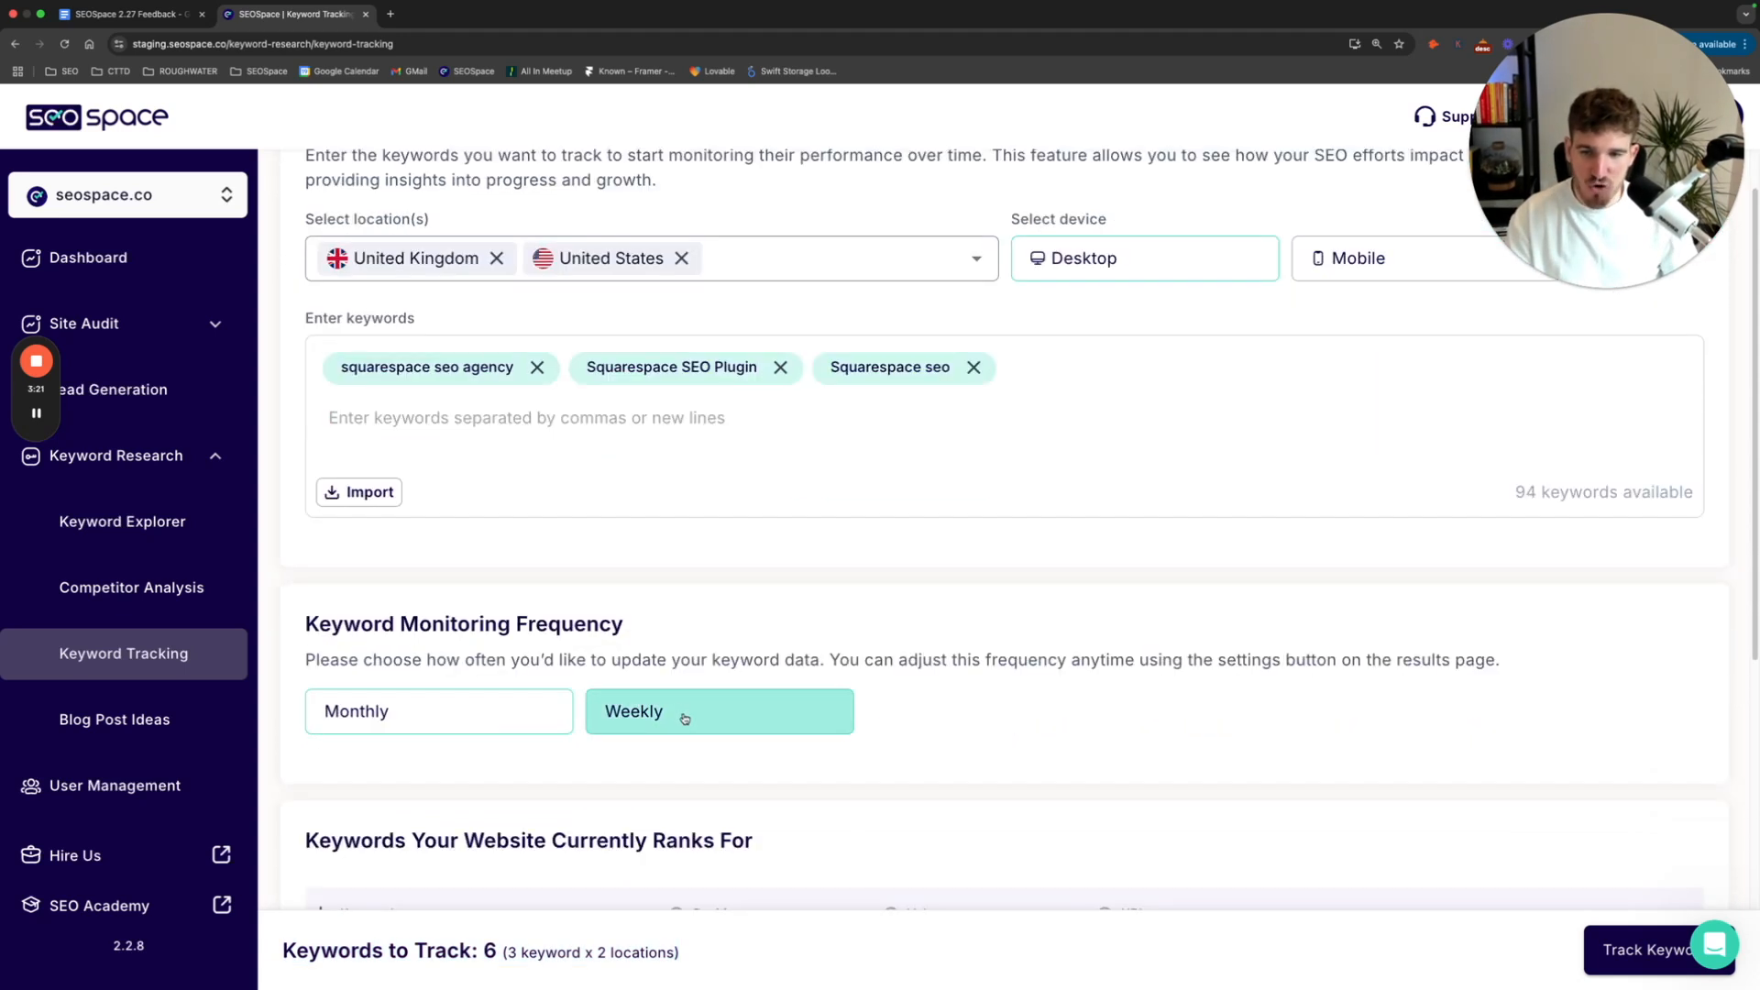
pyautogui.moveTo(297, 630); pyautogui.dragTo(679, 636)
pyautogui.tripleClick(608, 623)
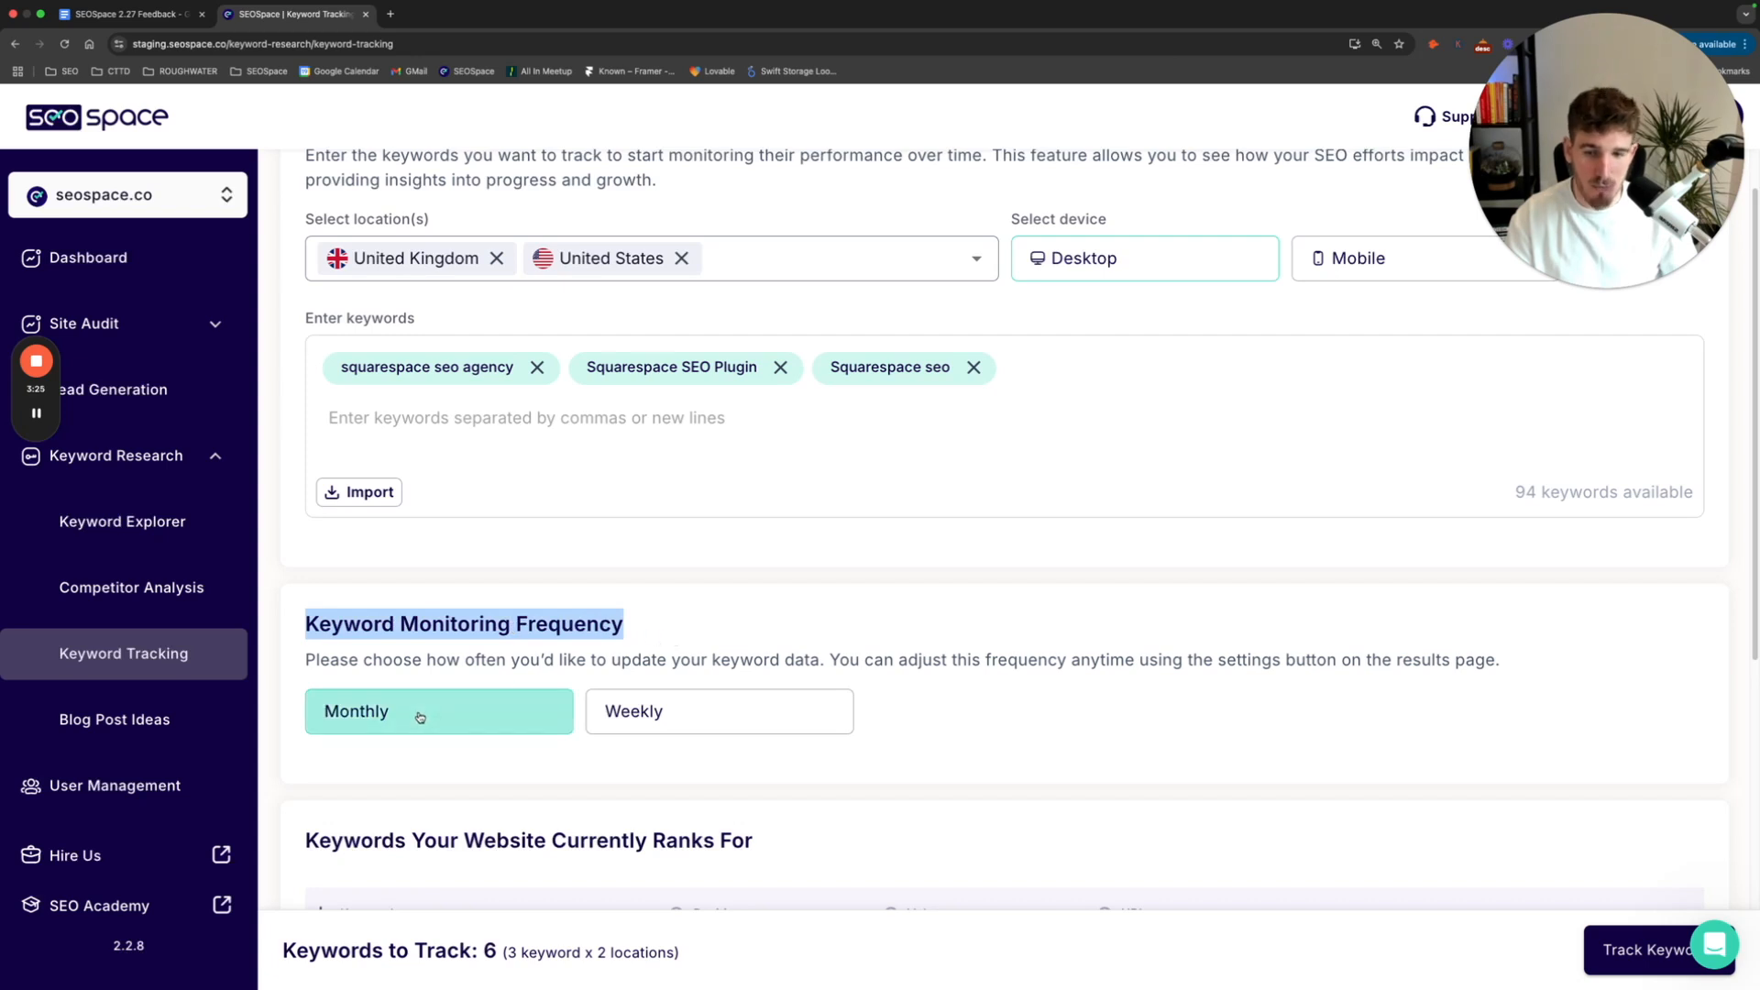
pyautogui.click(680, 712)
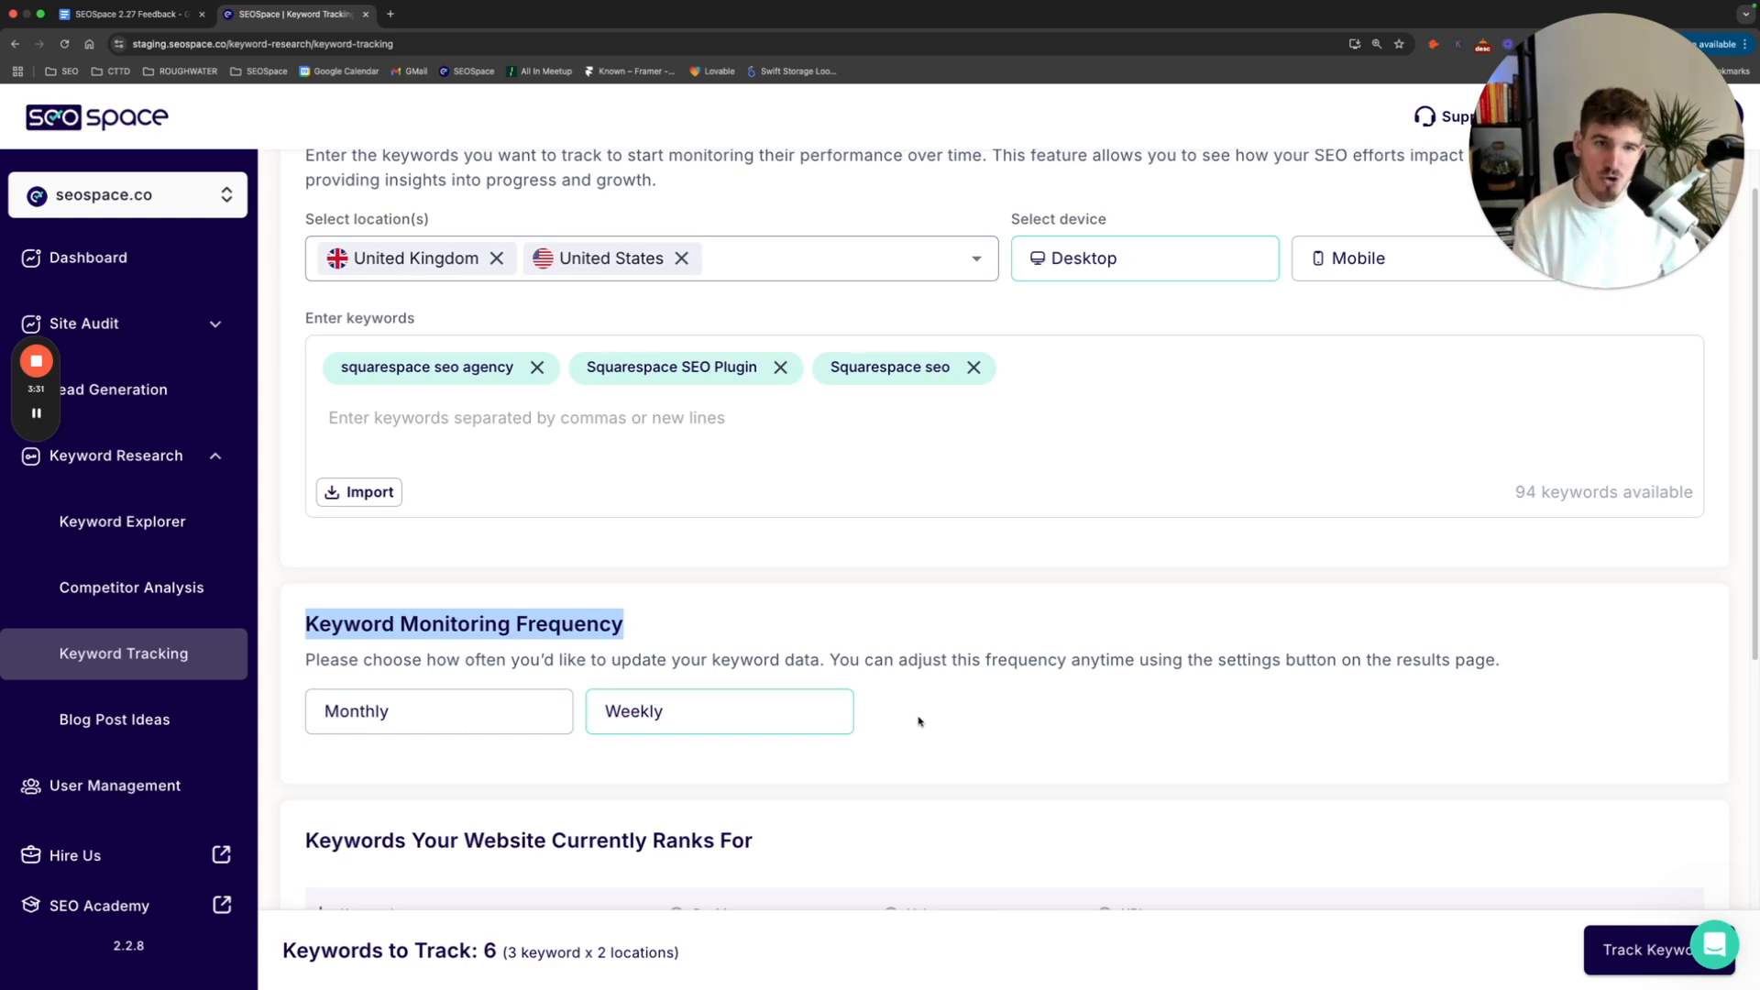
# - Add "squarespace banner size" to the tracked keywords from the list of keywords the website currently ranks for
pyautogui.scroll(-3, 917, 723)
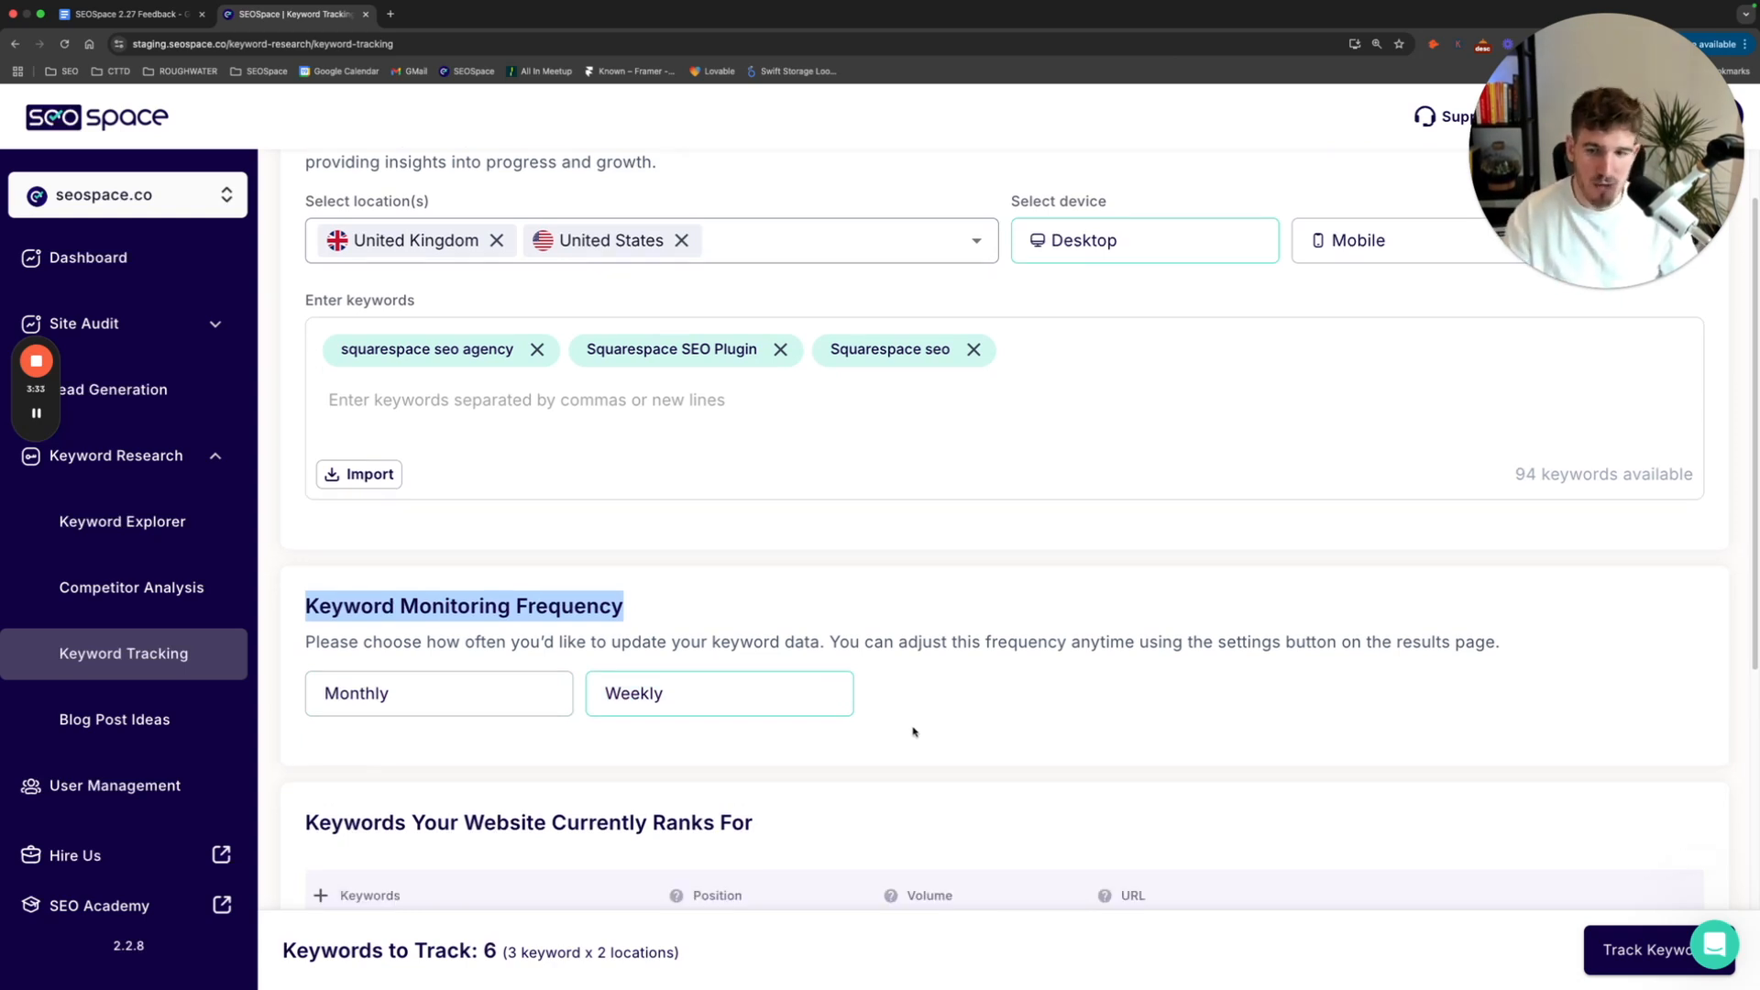
pyautogui.scroll(-2, 792, 694)
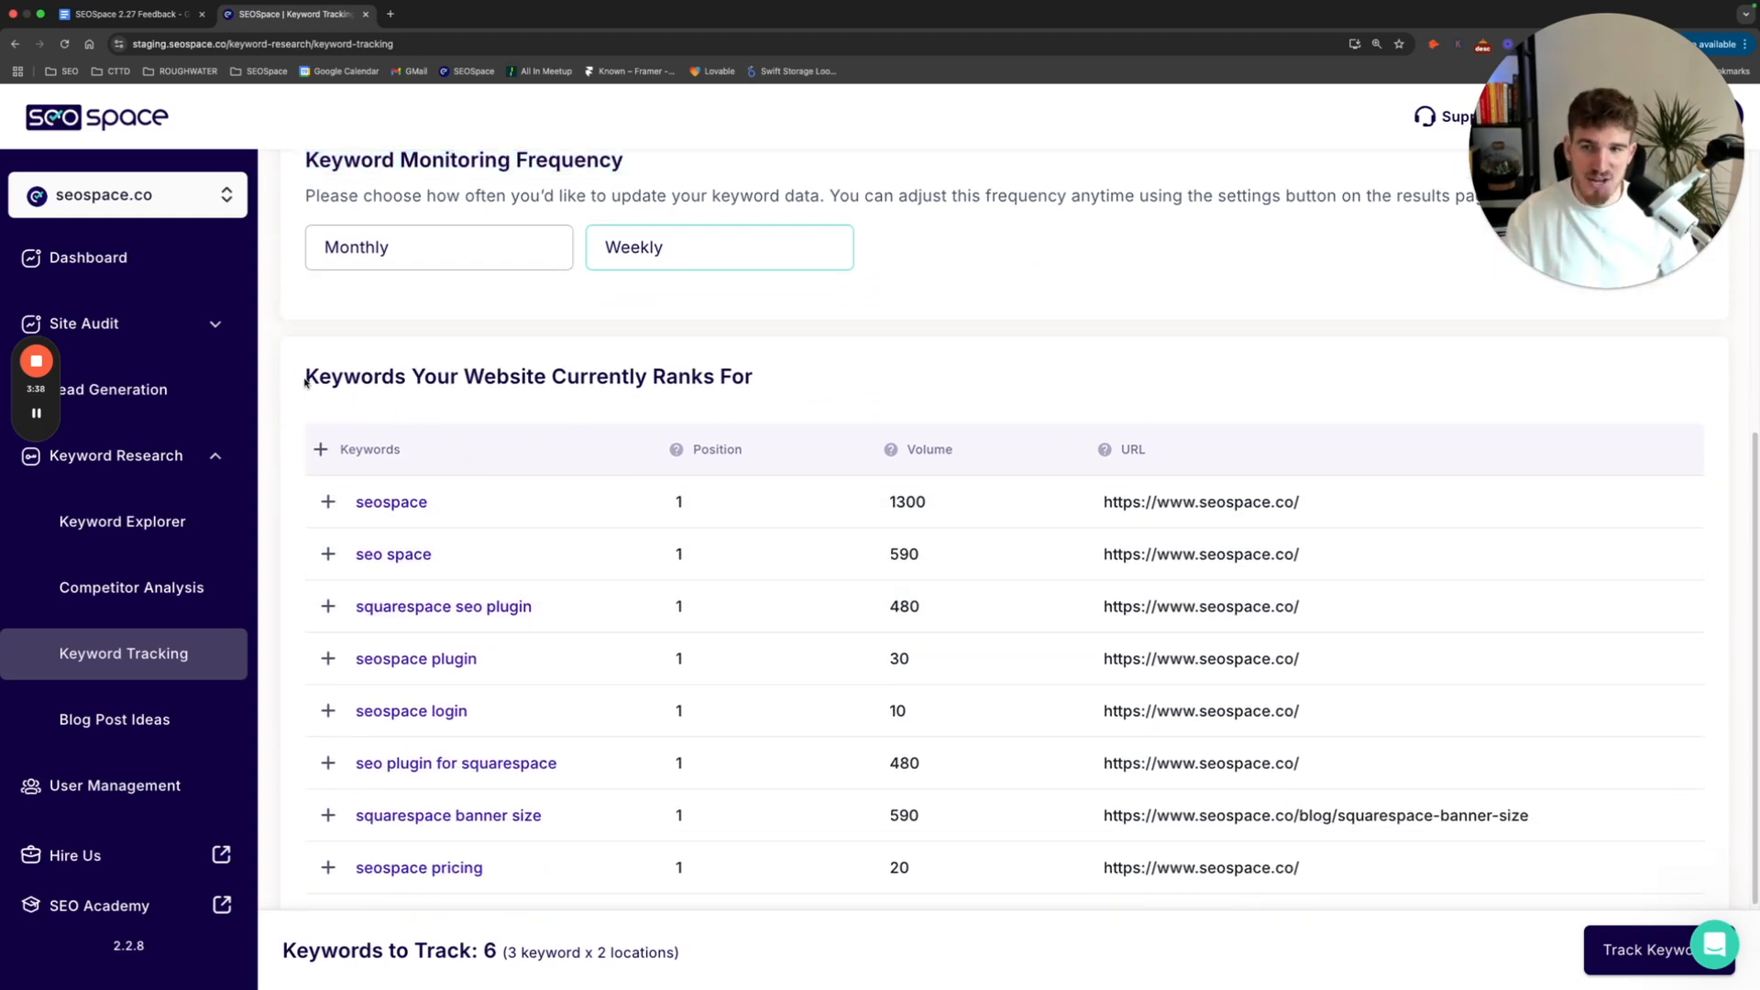
pyautogui.moveTo(308, 382); pyautogui.dragTo(758, 381)
pyautogui.click(512, 386)
pyautogui.tripleClick(512, 386)
pyautogui.scroll(-2, 531, 424)
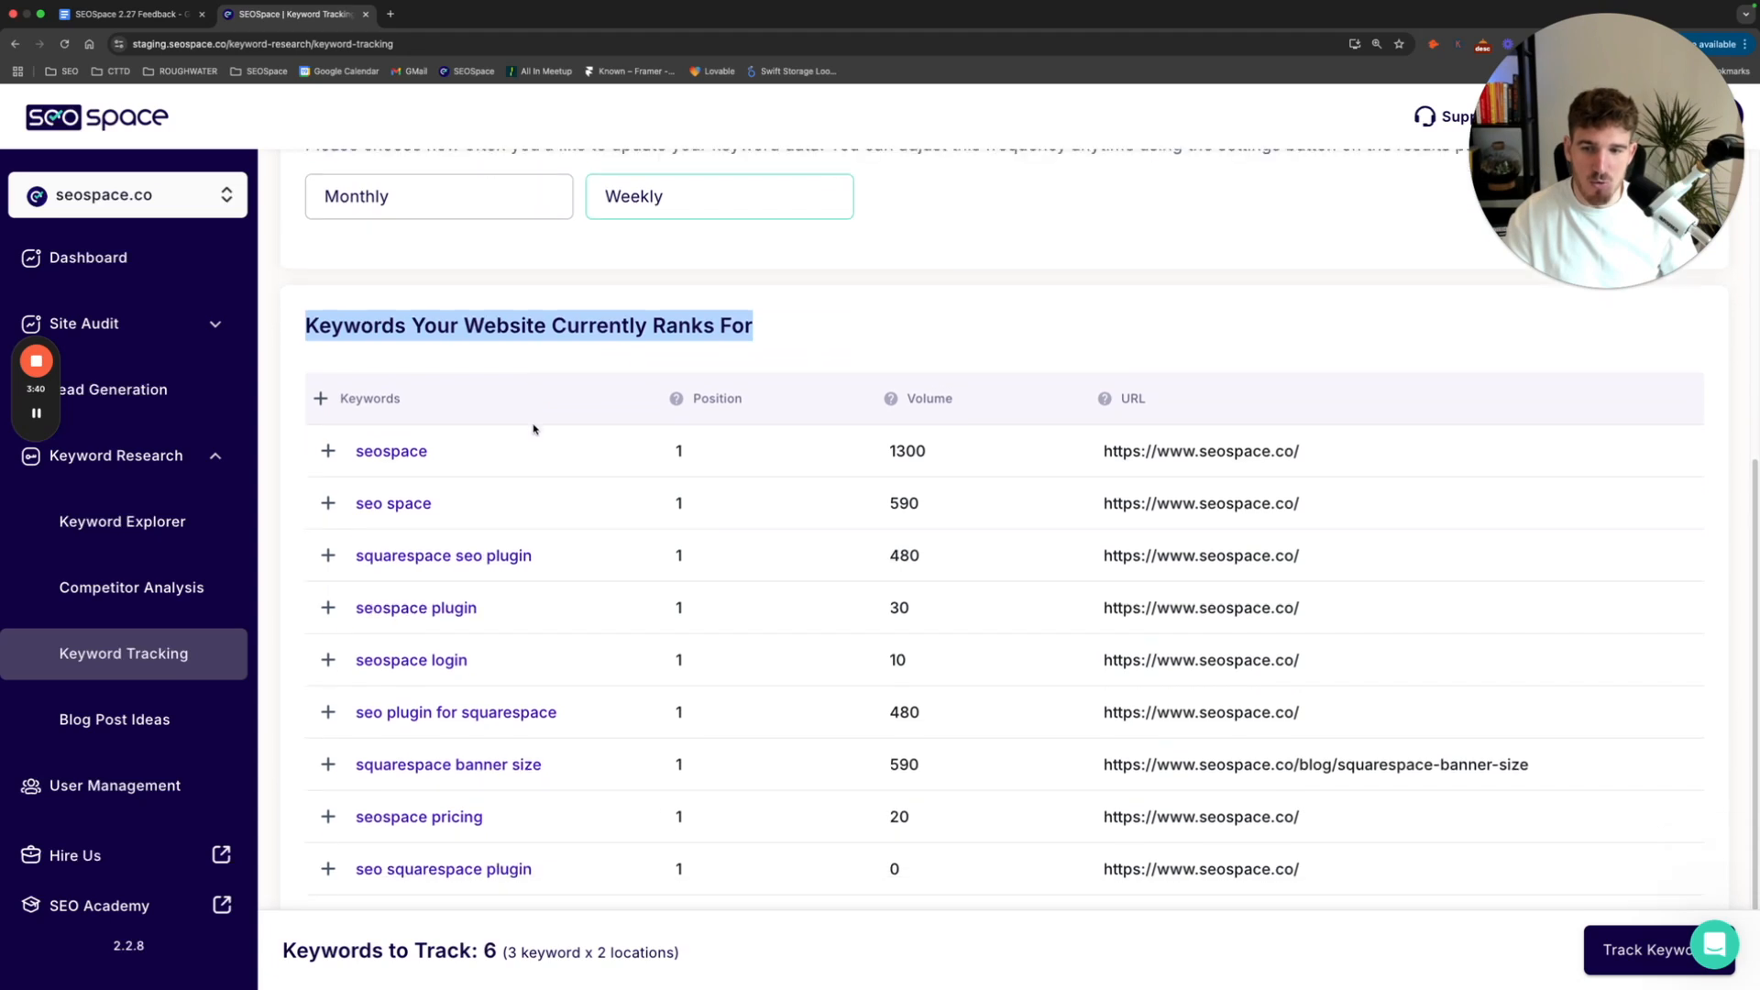
pyautogui.scroll(-1, 487, 484)
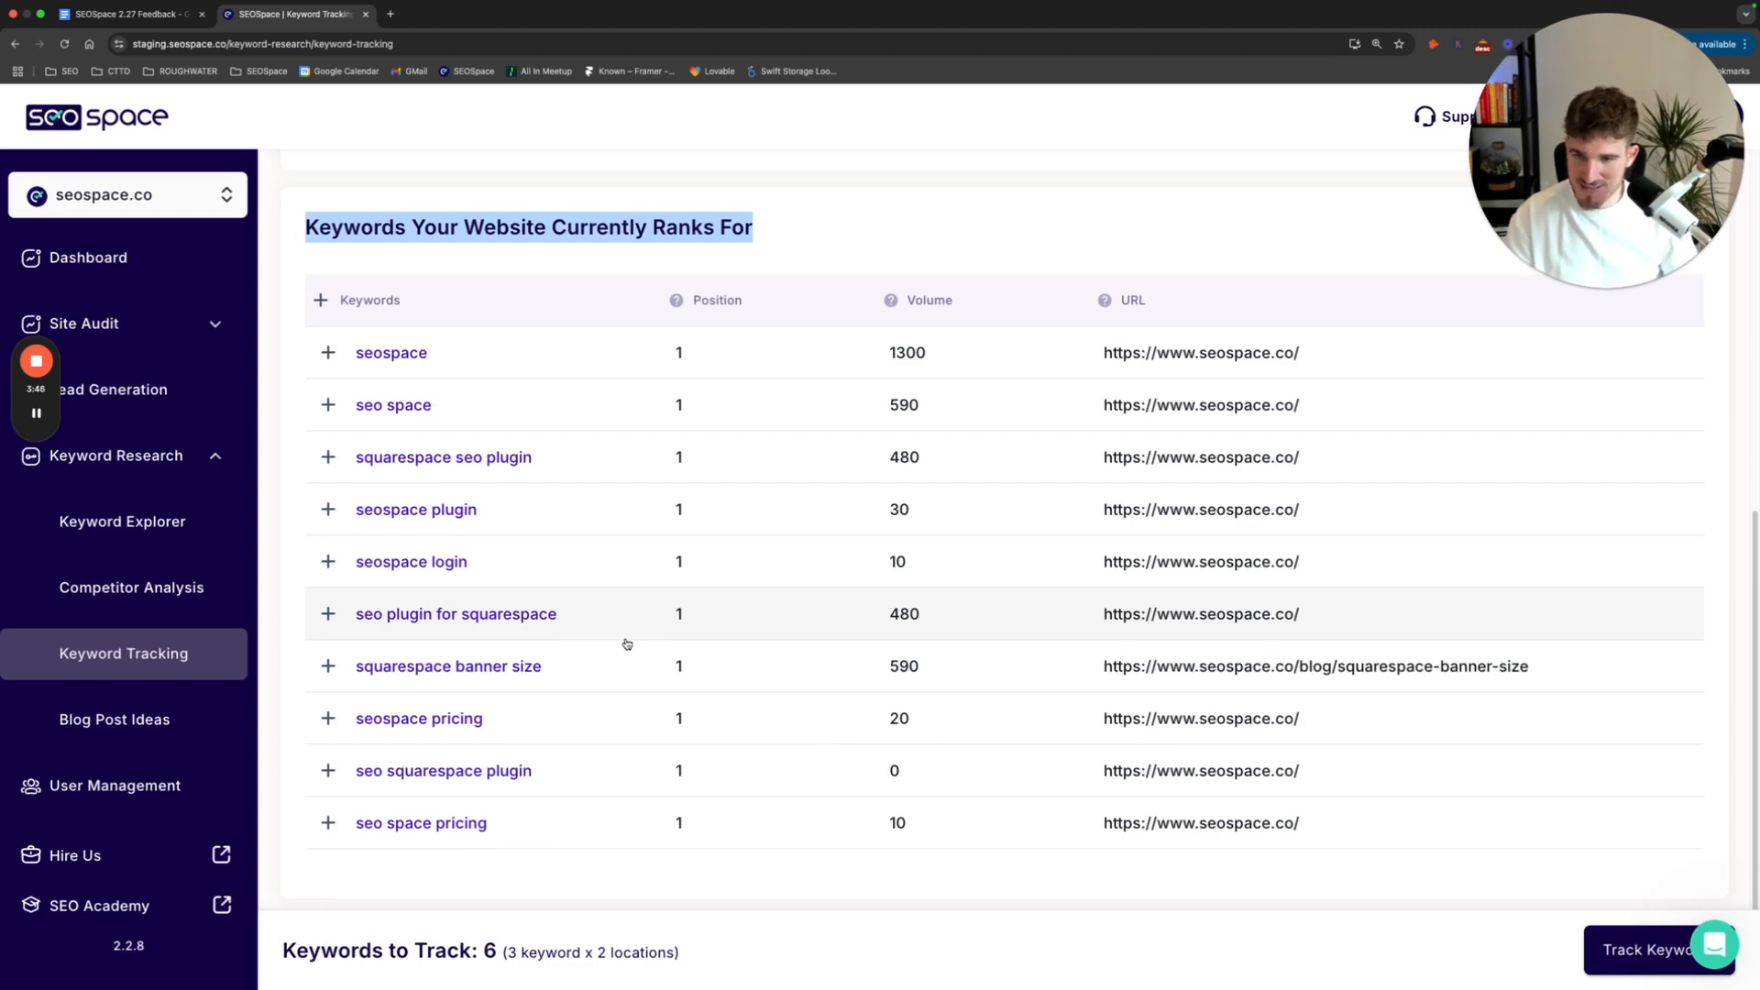
pyautogui.click(326, 668)
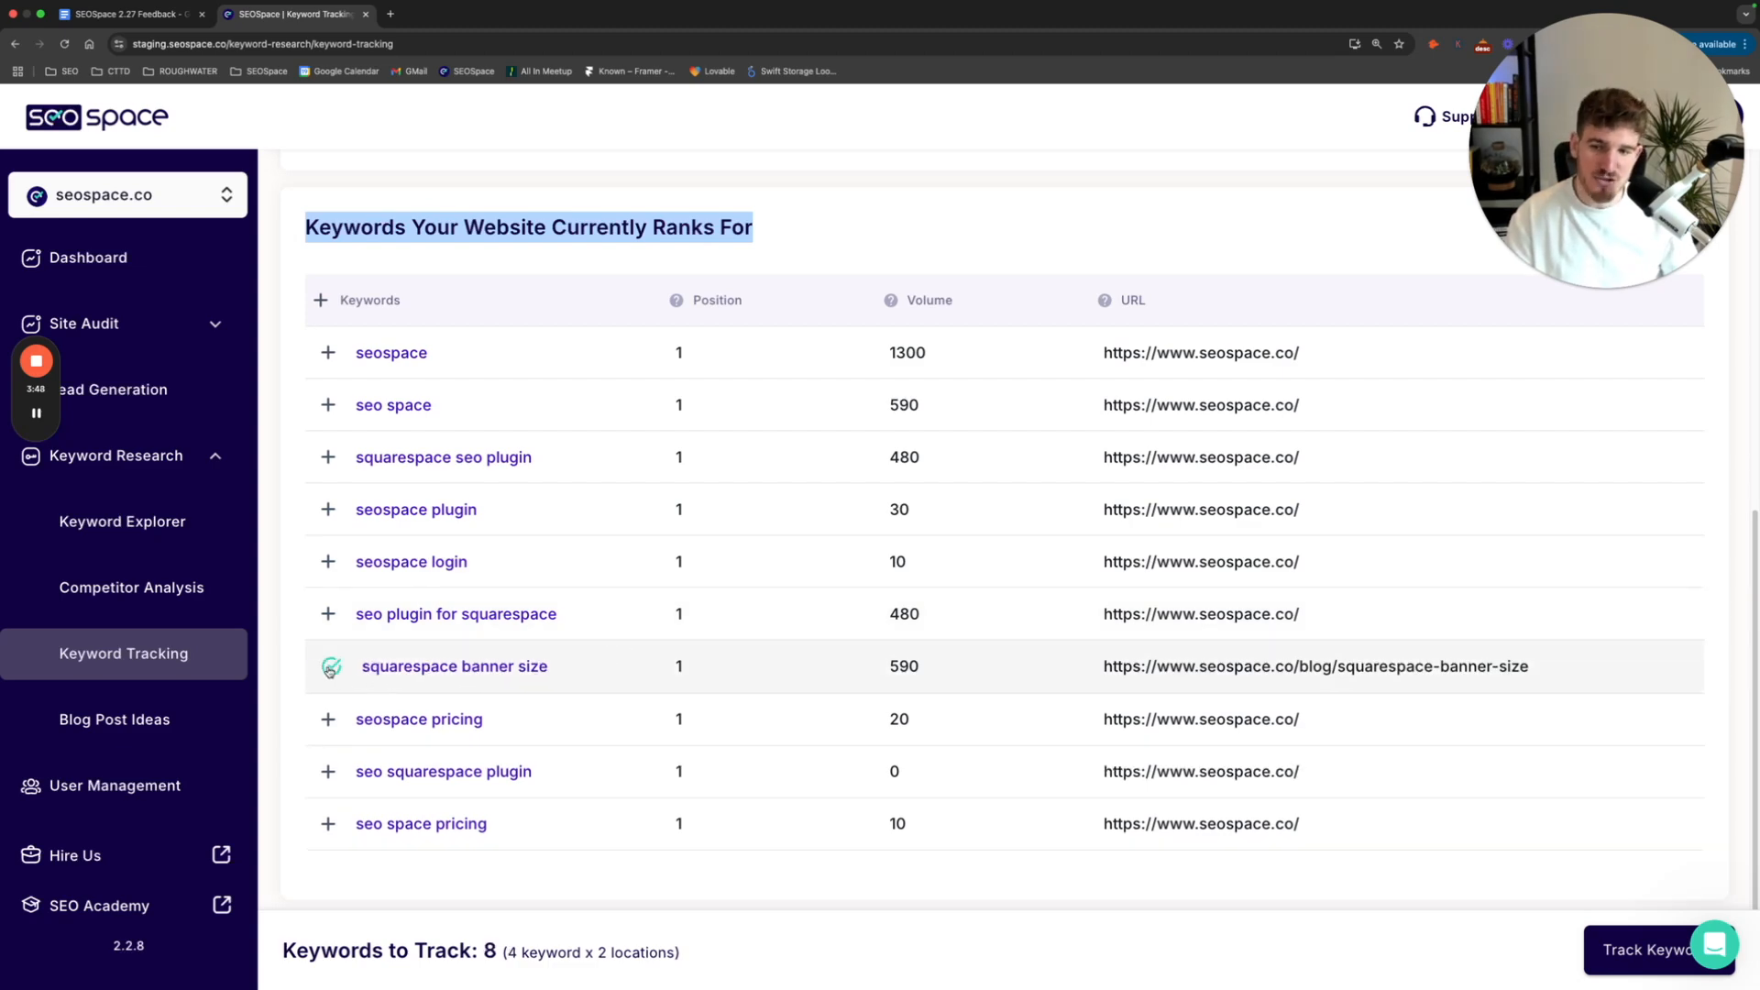
pyautogui.scroll(3, 355, 675)
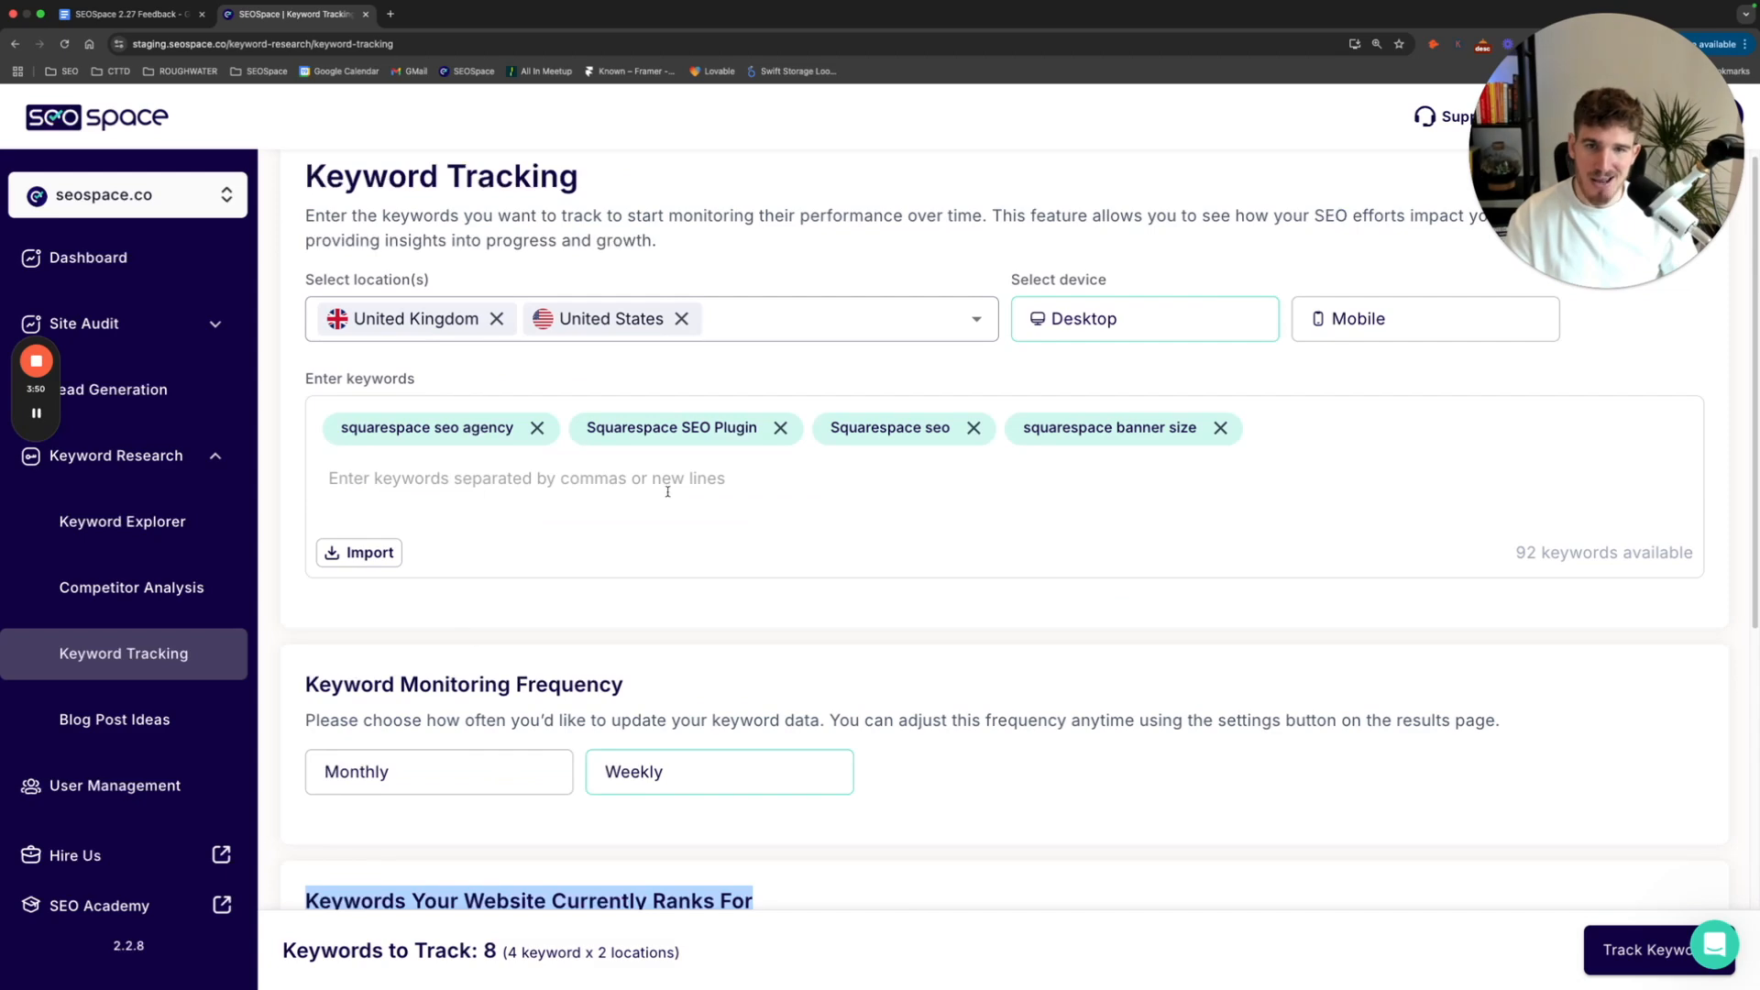
# - Remove "squarespace banner size" from the entered keywords and start tracking the remaining keywords
pyautogui.click(1221, 439)
pyautogui.scroll(-7, 813, 593)
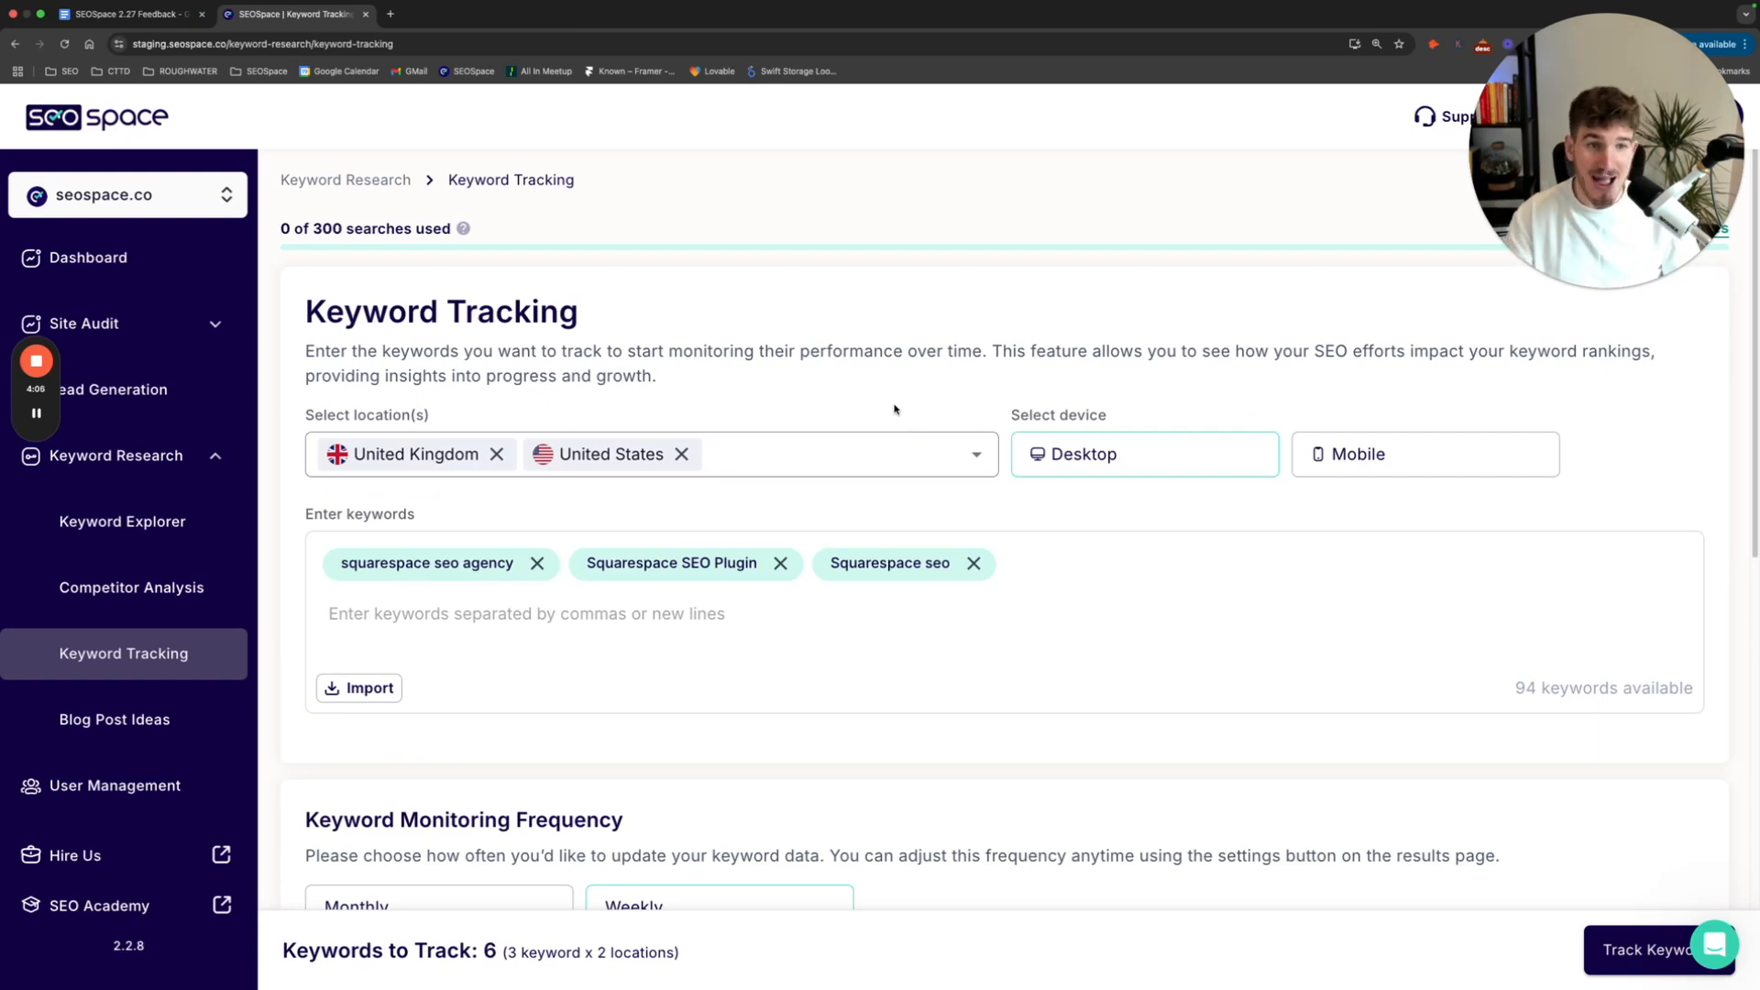
pyautogui.click(1619, 953)
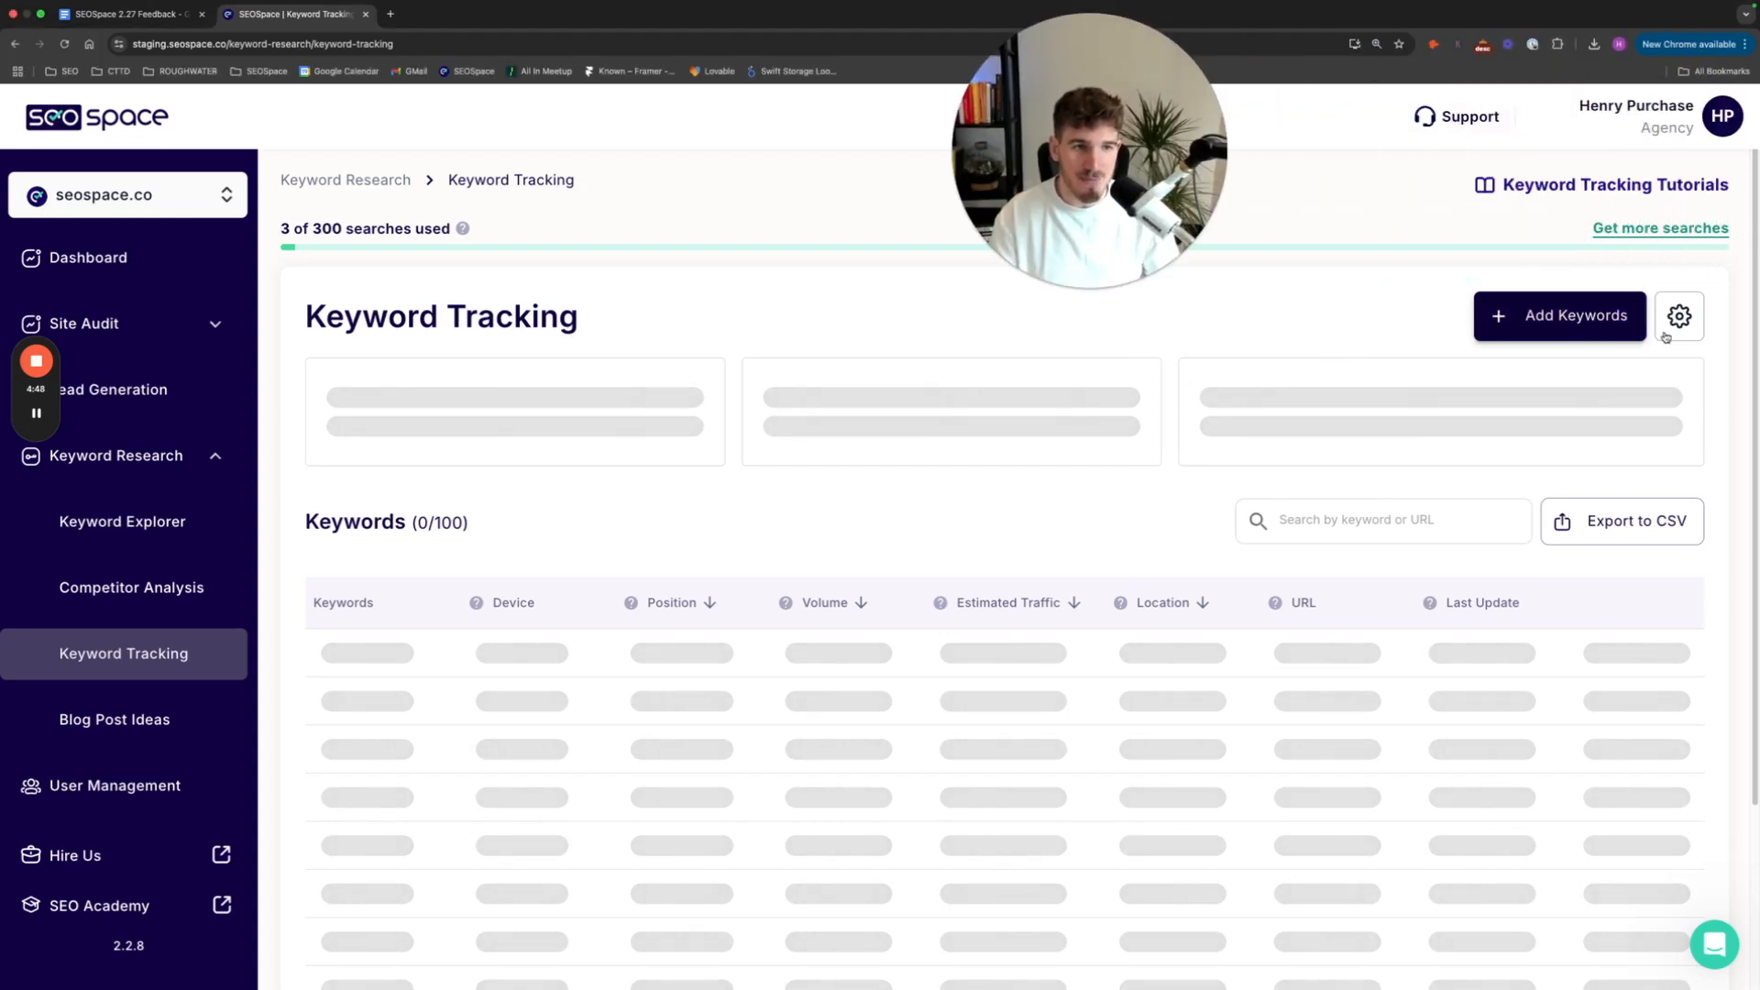
# - View the keyword tracking frequency settings and close them without applying a change
pyautogui.click(1692, 330)
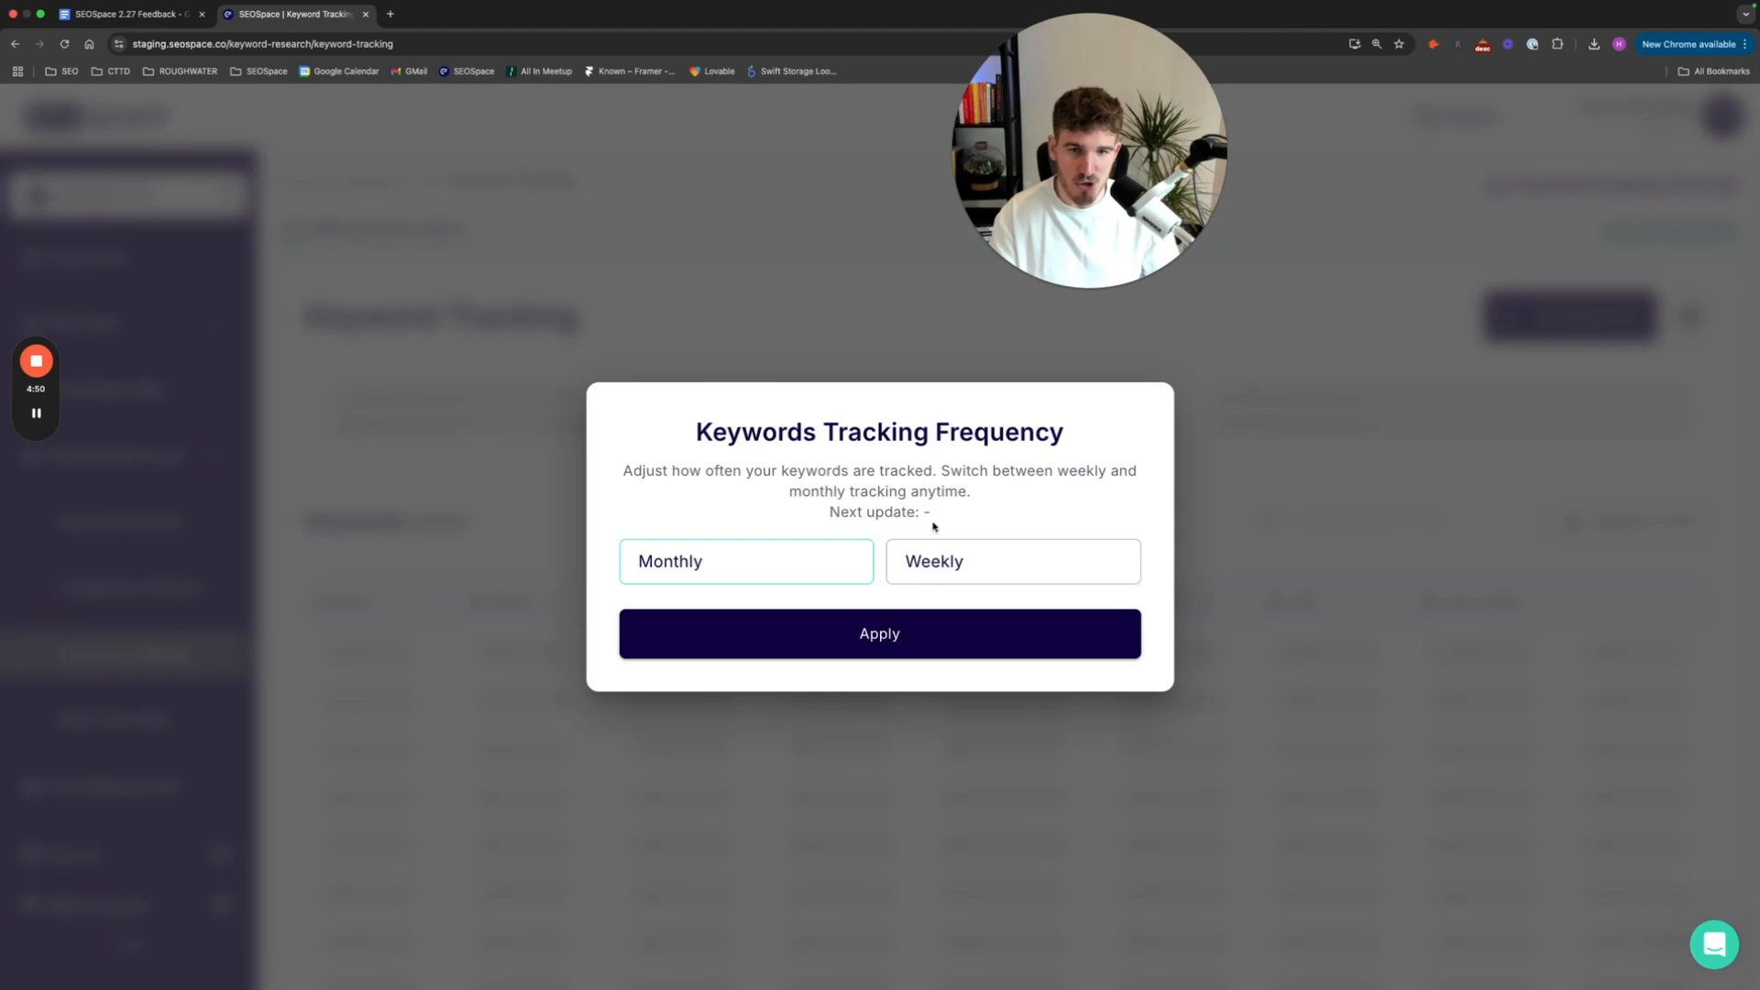
pyautogui.click(1684, 432)
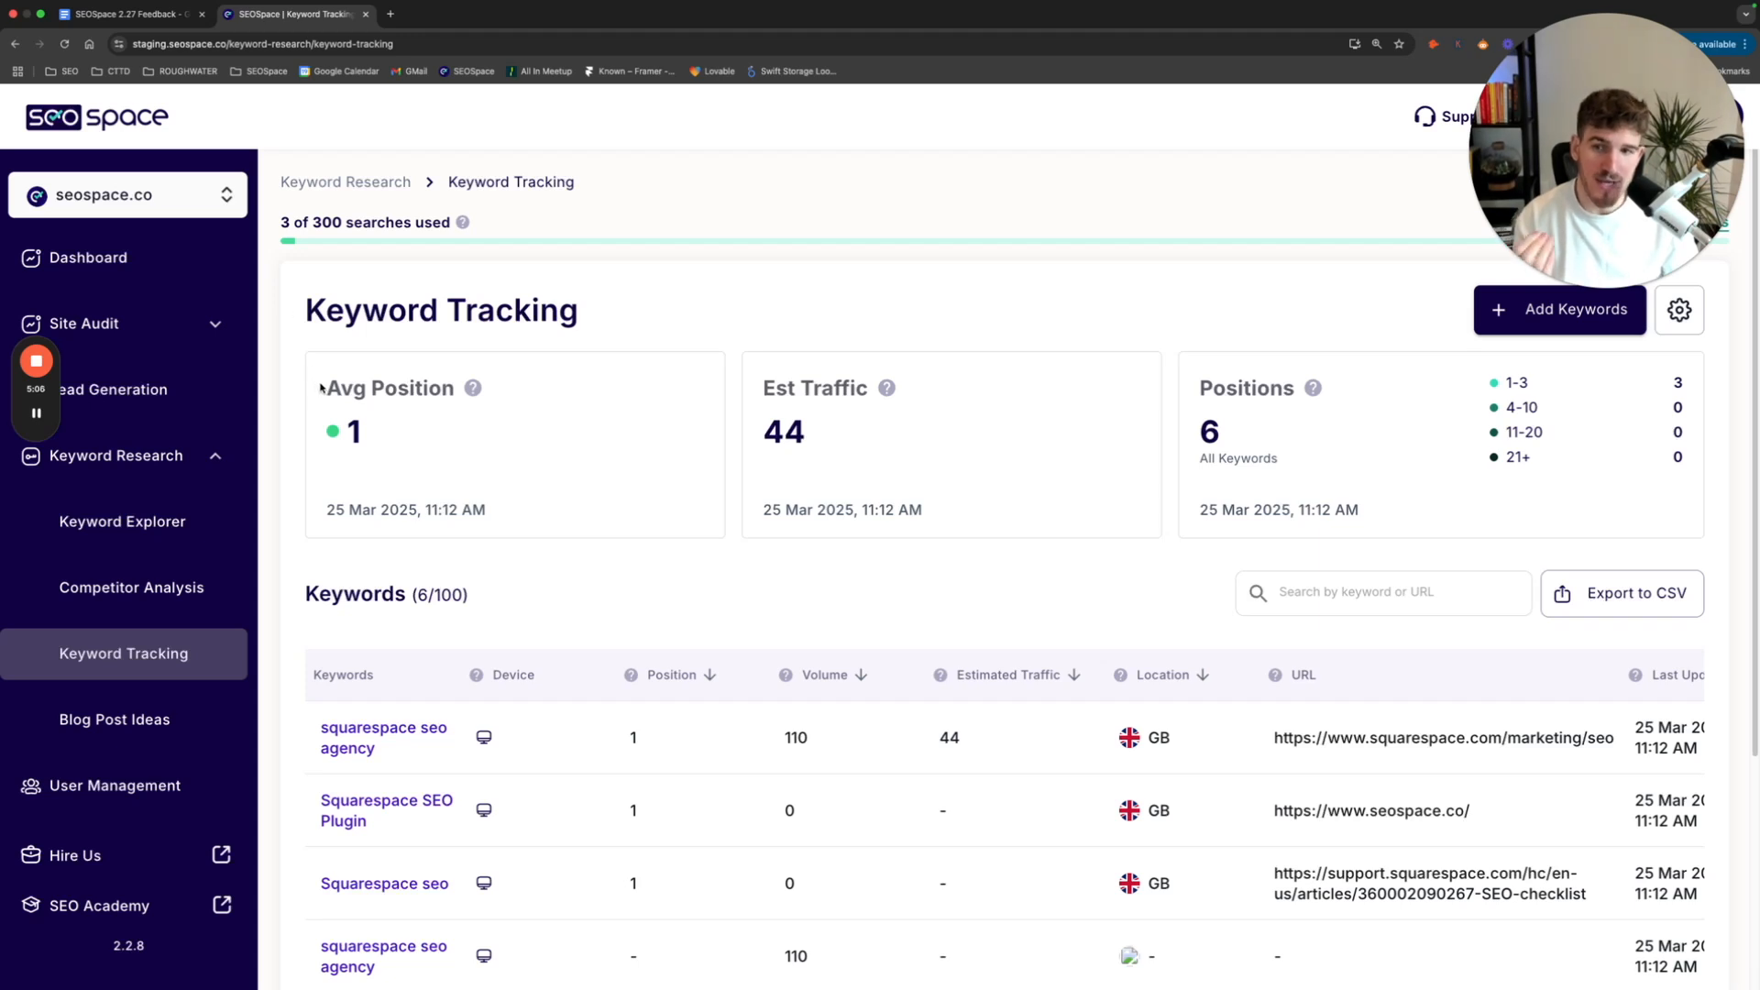
# - Examine the average position and estimated traffic summaries and the search volume of "squarespace seo agency" in the United Kingdom
pyautogui.moveTo(326, 386); pyautogui.dragTo(449, 391)
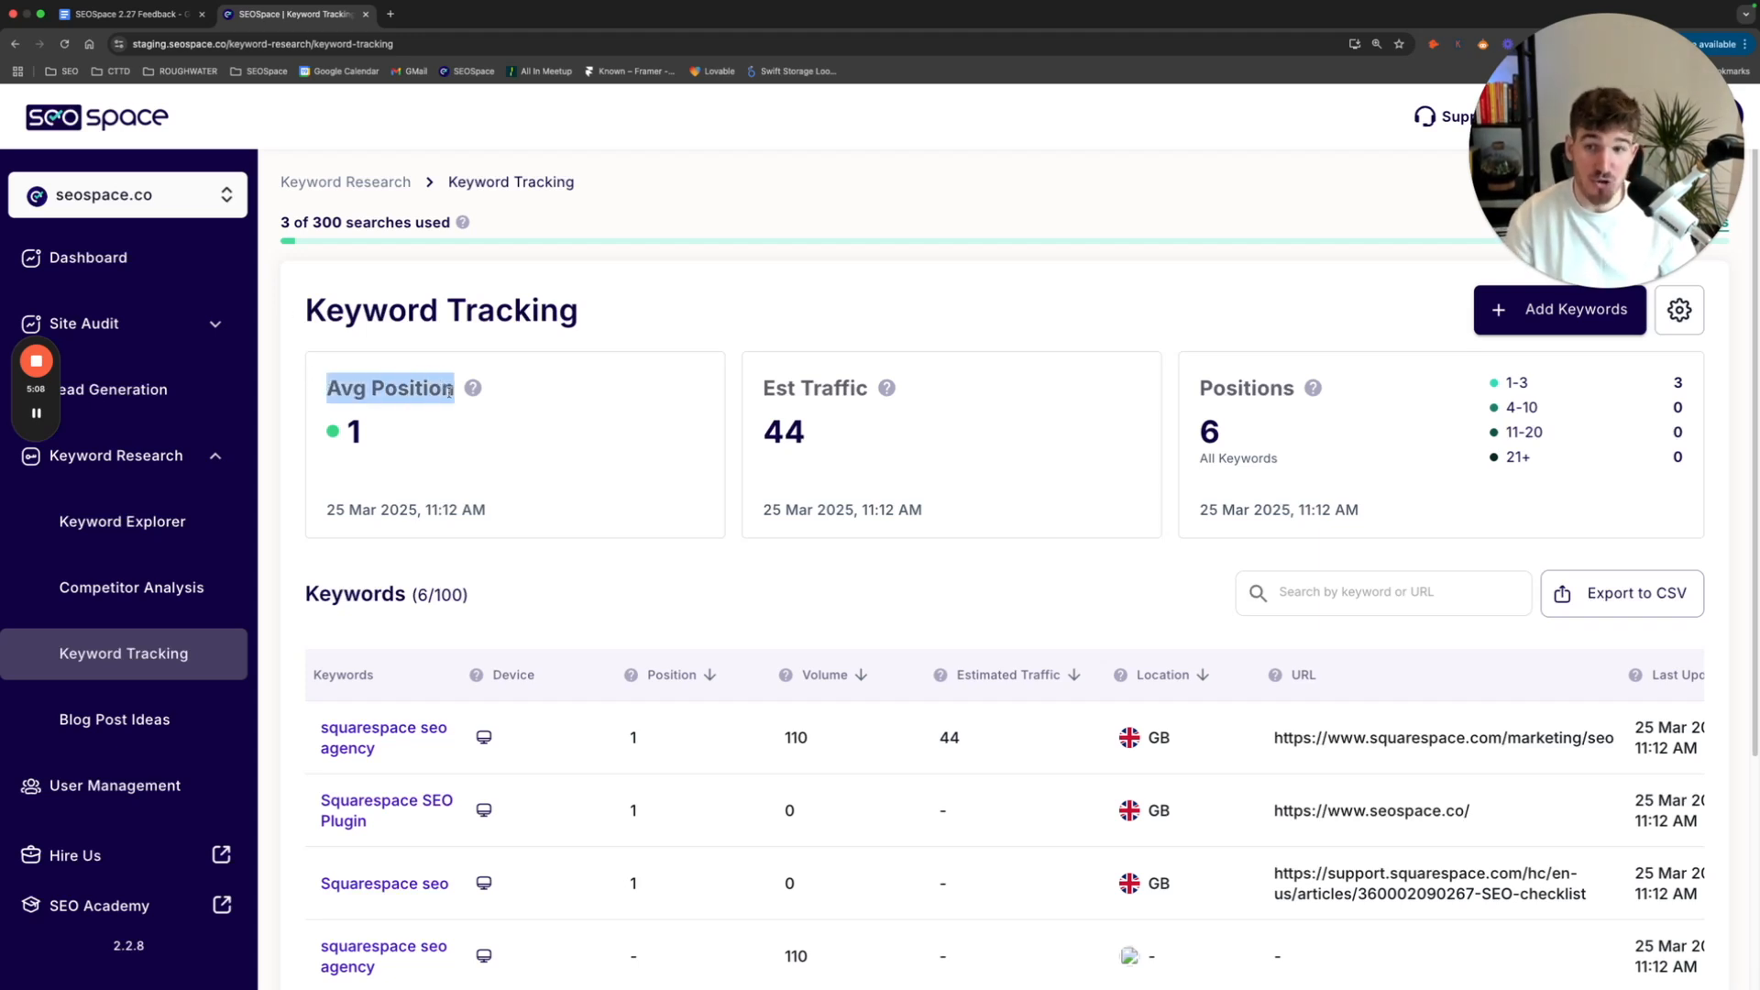
pyautogui.moveTo(763, 388); pyautogui.dragTo(876, 394)
pyautogui.click(917, 311)
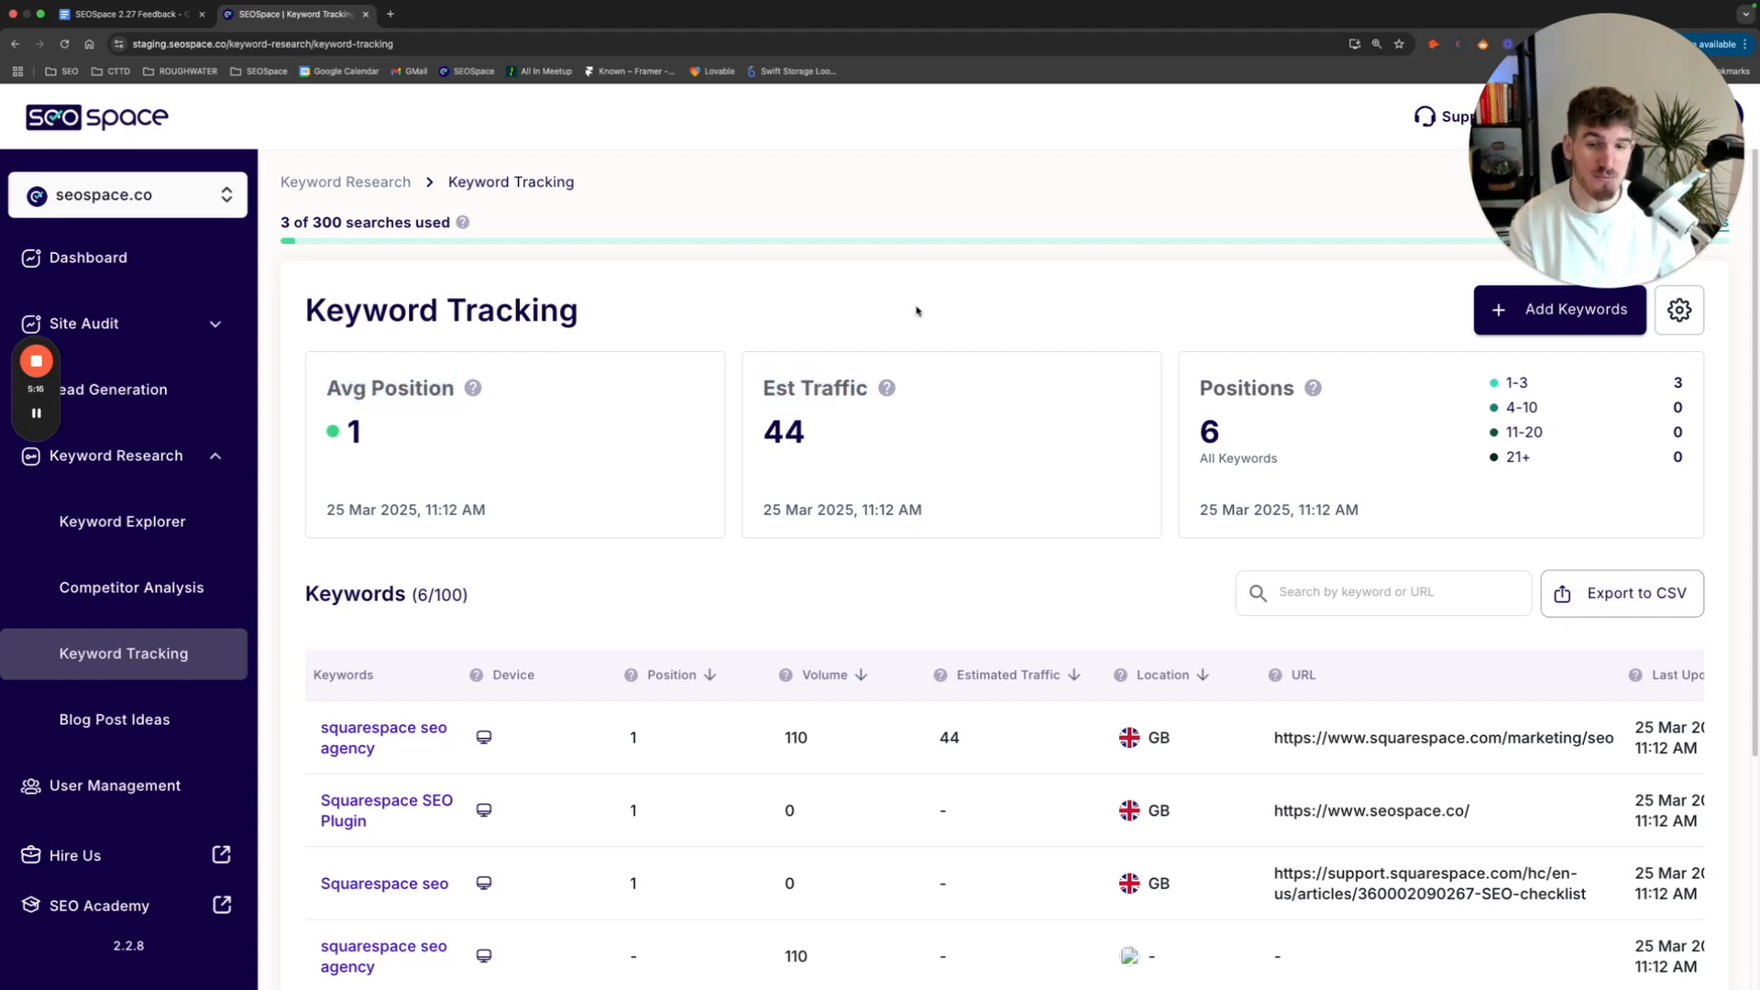
pyautogui.moveTo(783, 738); pyautogui.dragTo(816, 736)
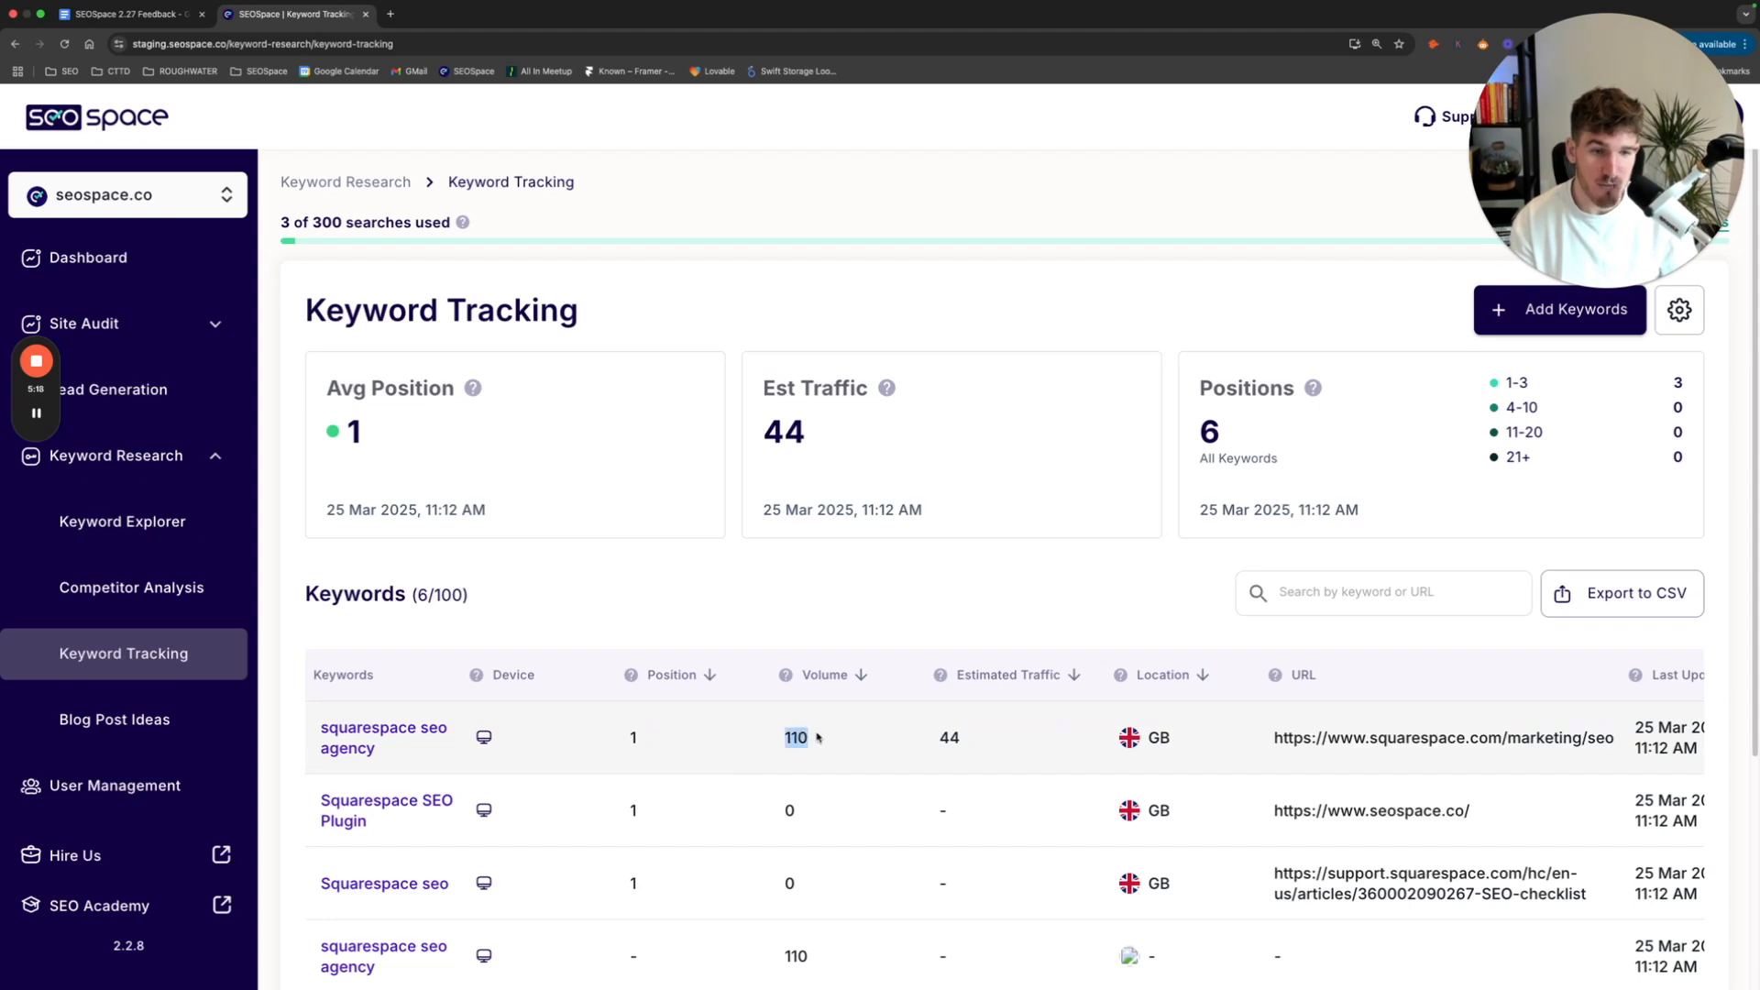
pyautogui.click(629, 739)
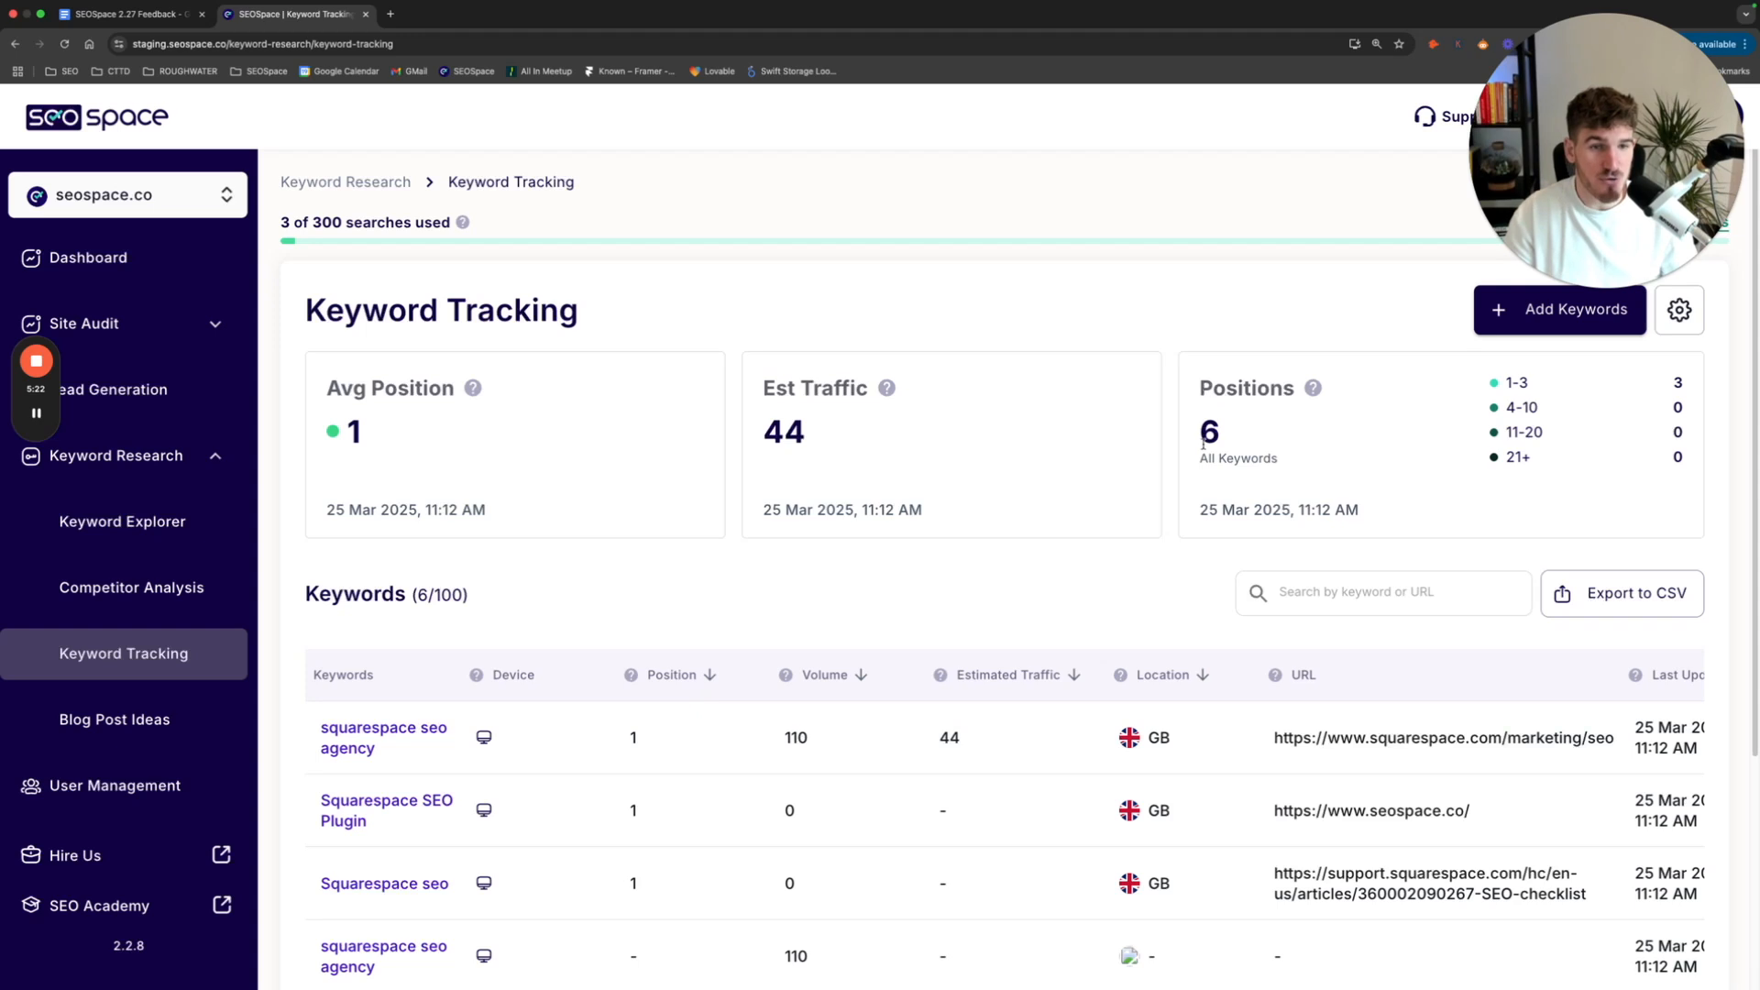
# - Examine the positions summary with its ranking ranges and the estimated traffic for "squarespace seo agency"
pyautogui.moveTo(1204, 435); pyautogui.dragTo(1284, 467)
pyautogui.click(1296, 341)
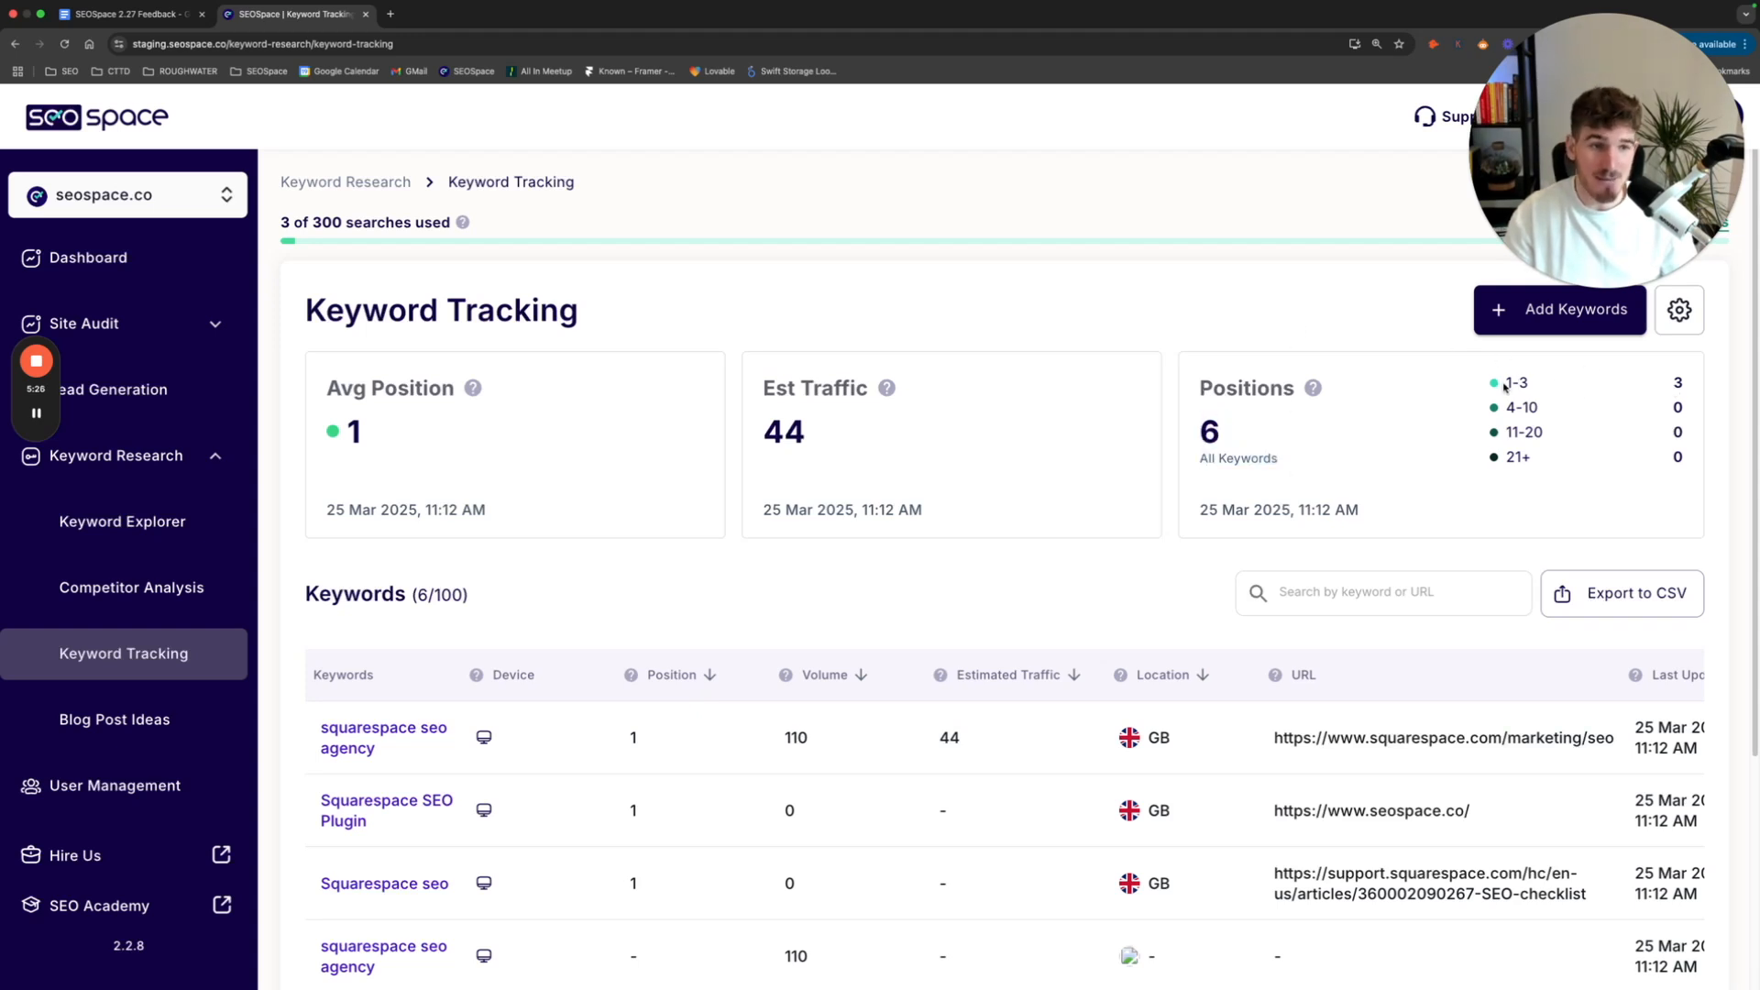
pyautogui.moveTo(1504, 385); pyautogui.dragTo(1534, 461)
pyautogui.click(1417, 352)
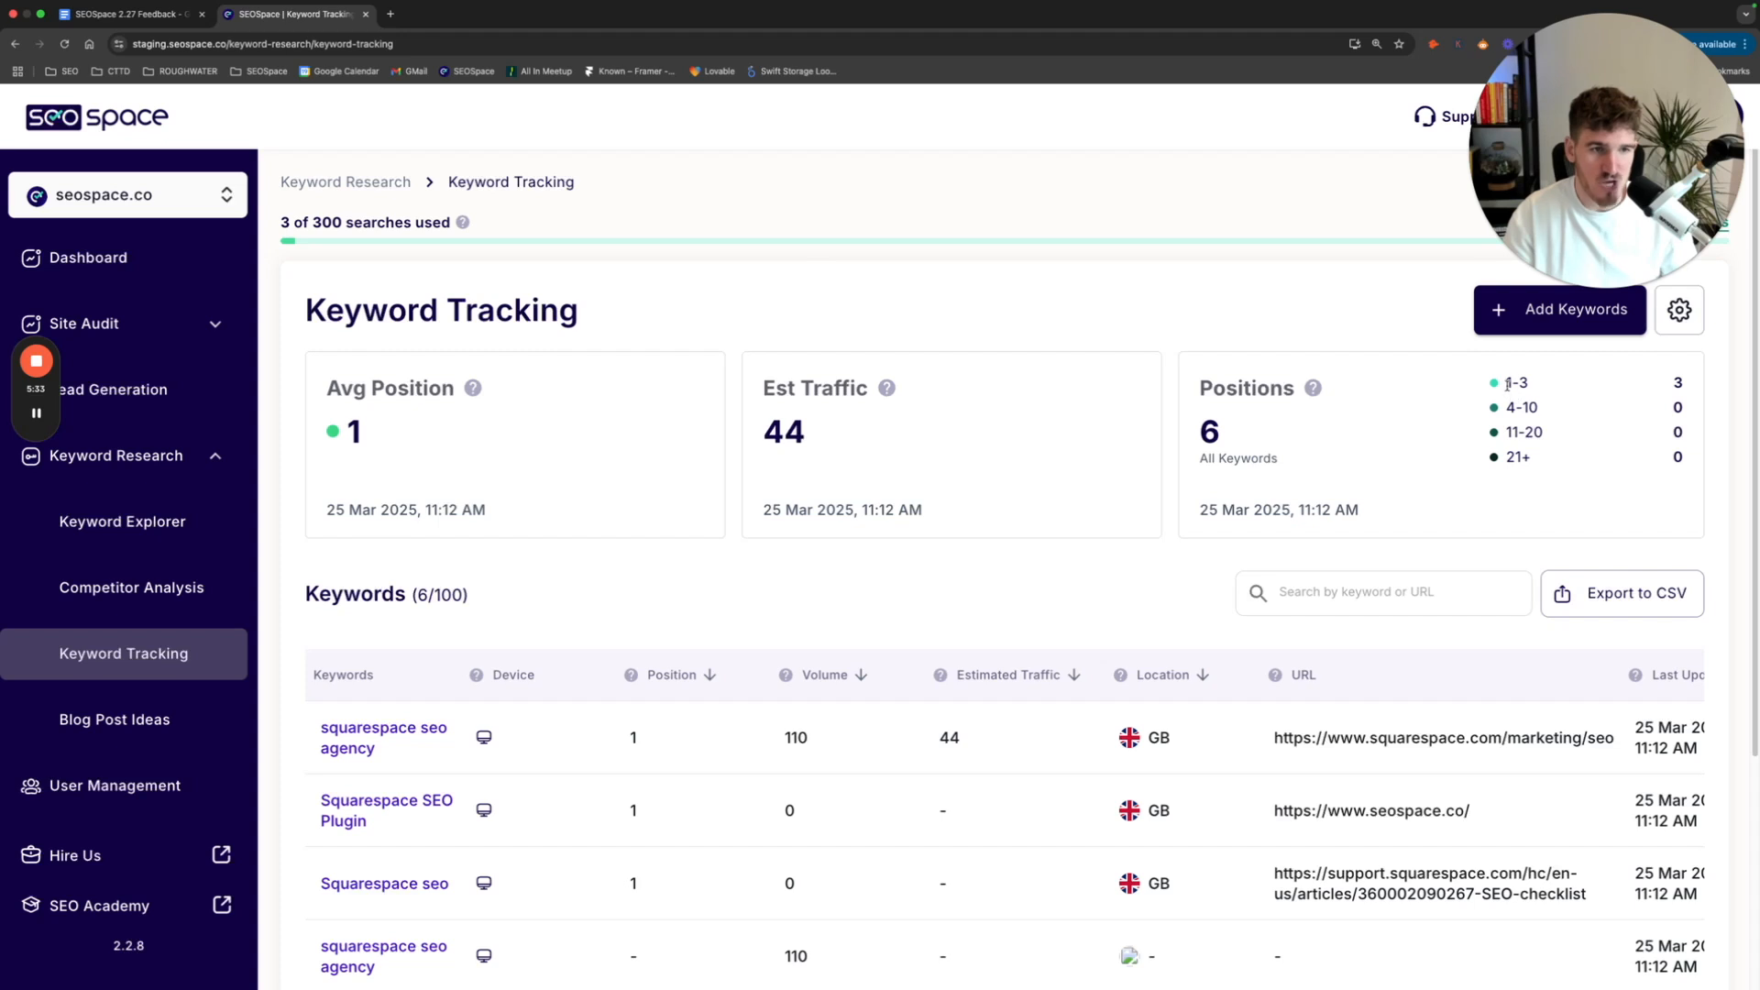
pyautogui.moveTo(1508, 381); pyautogui.dragTo(1532, 410)
pyautogui.click(1375, 354)
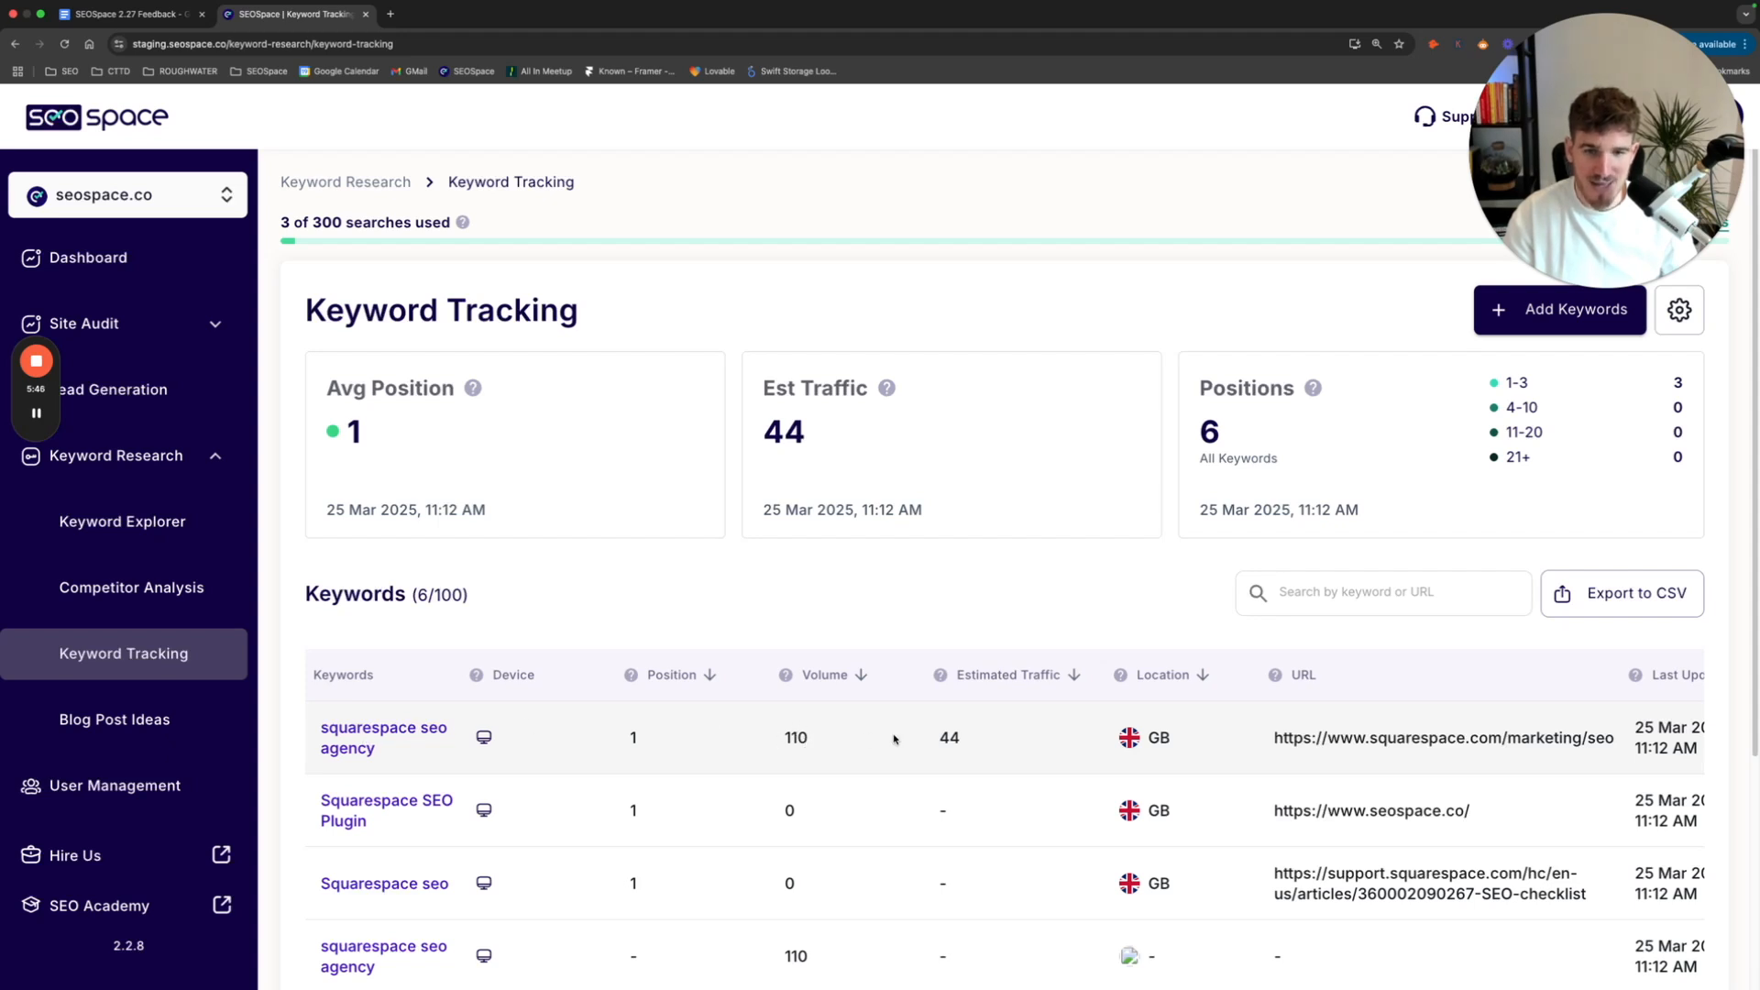
pyautogui.doubleClick(951, 736)
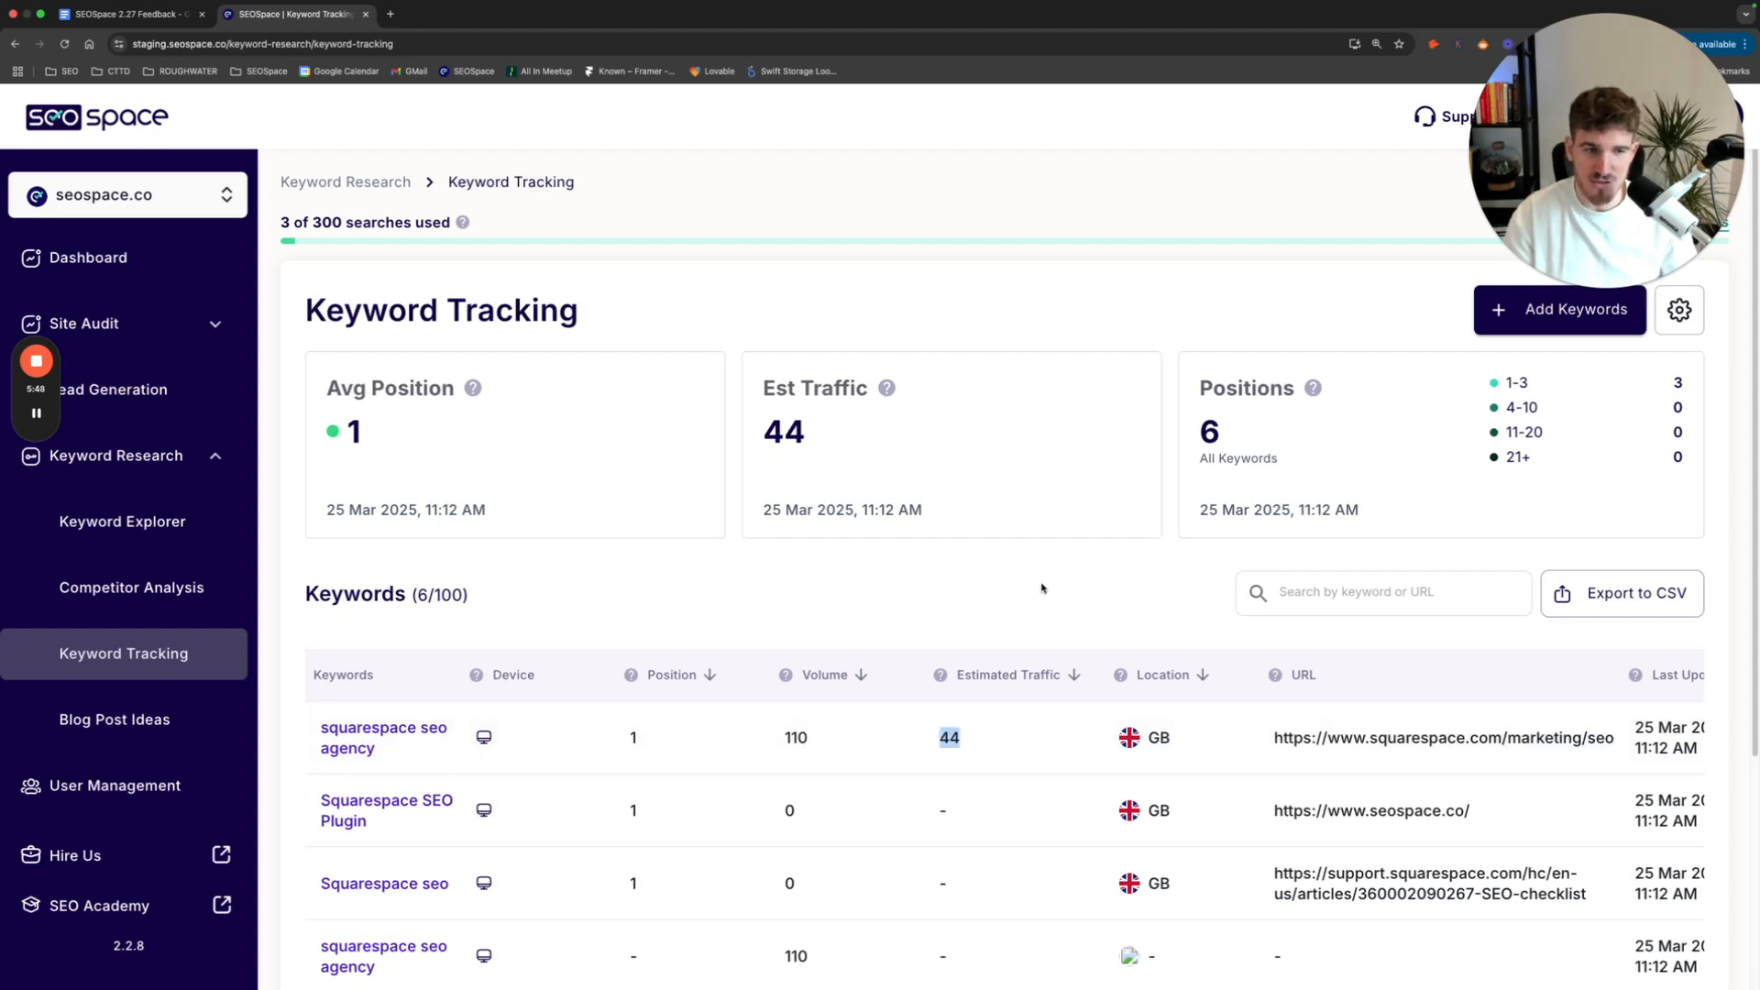
pyautogui.click(1108, 595)
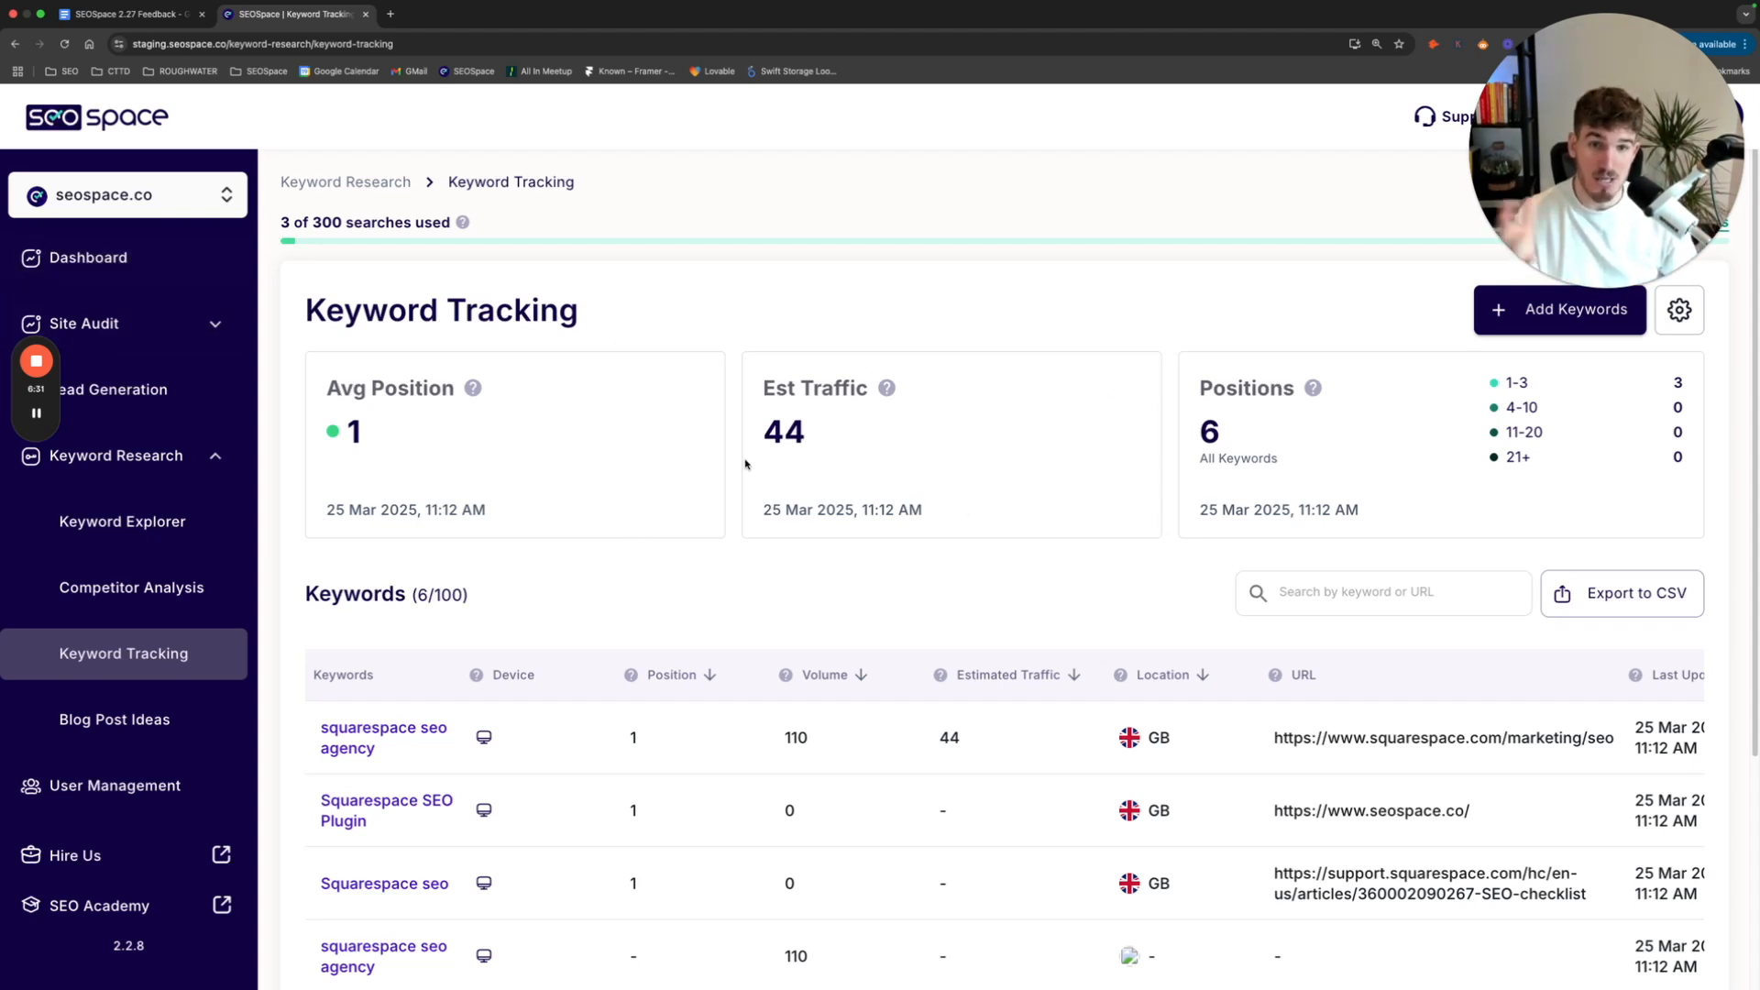
# - Look at the dashboard's additional site actions, including Generate SEO Report, and return to Keyword Tracking
pyautogui.click(212, 275)
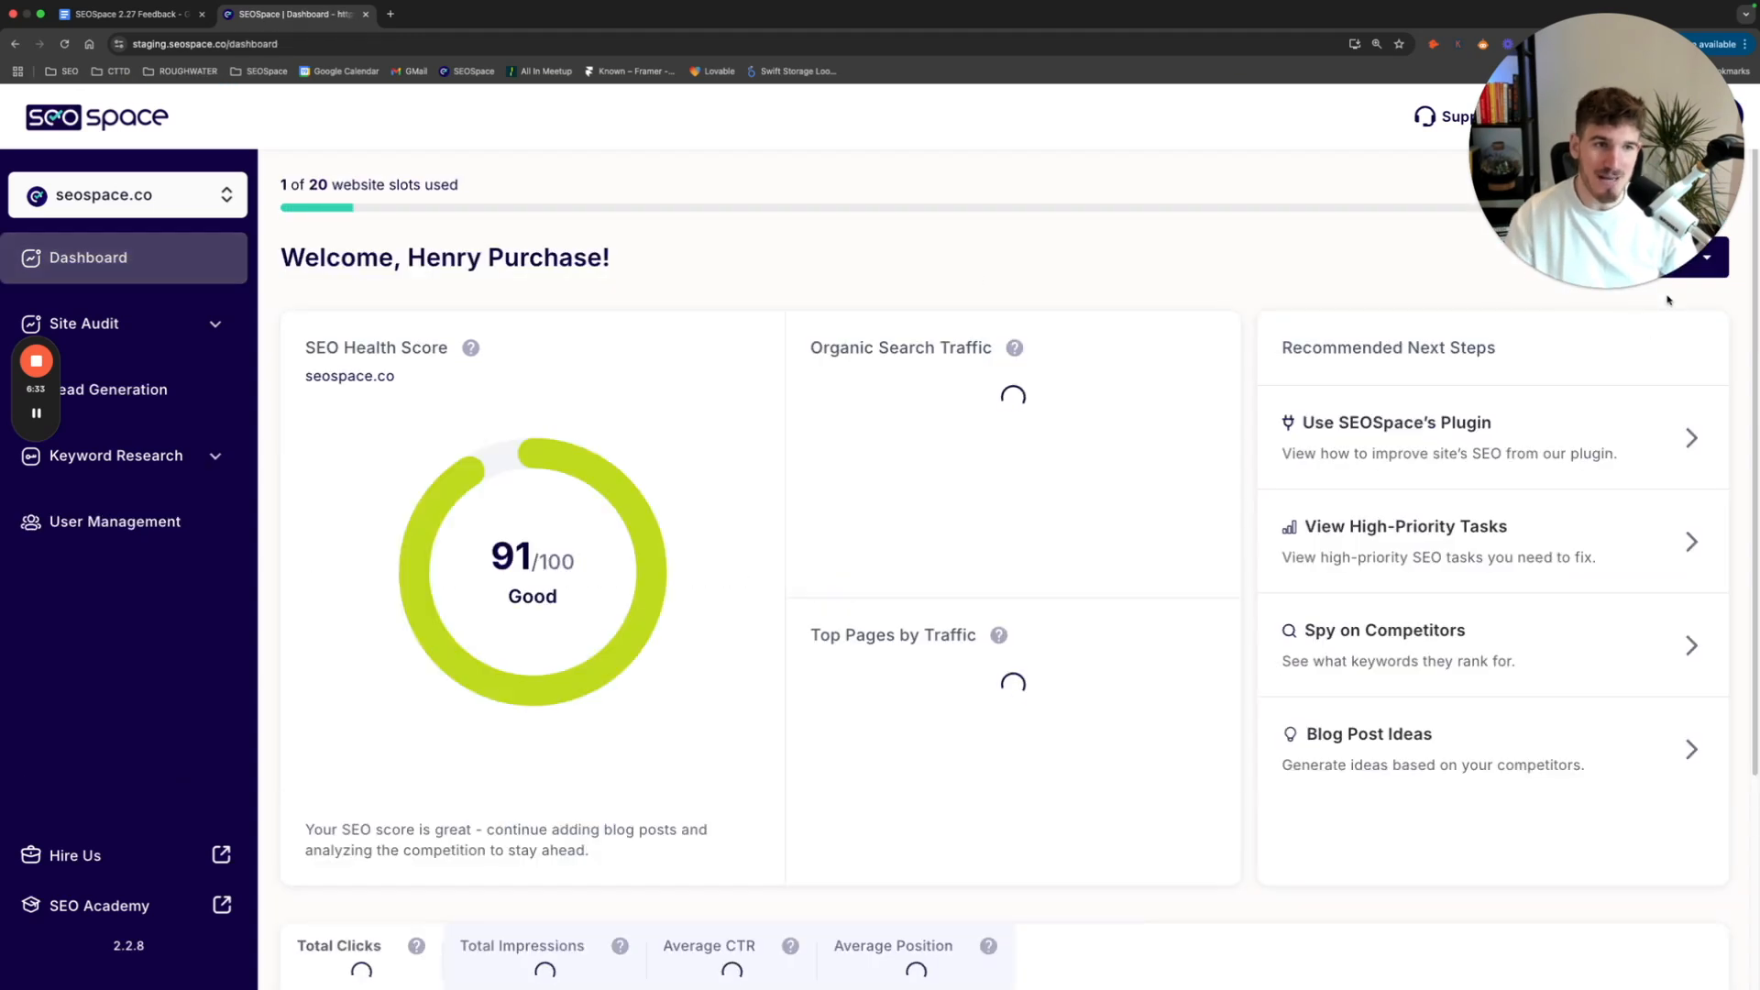
pyautogui.click(1650, 257)
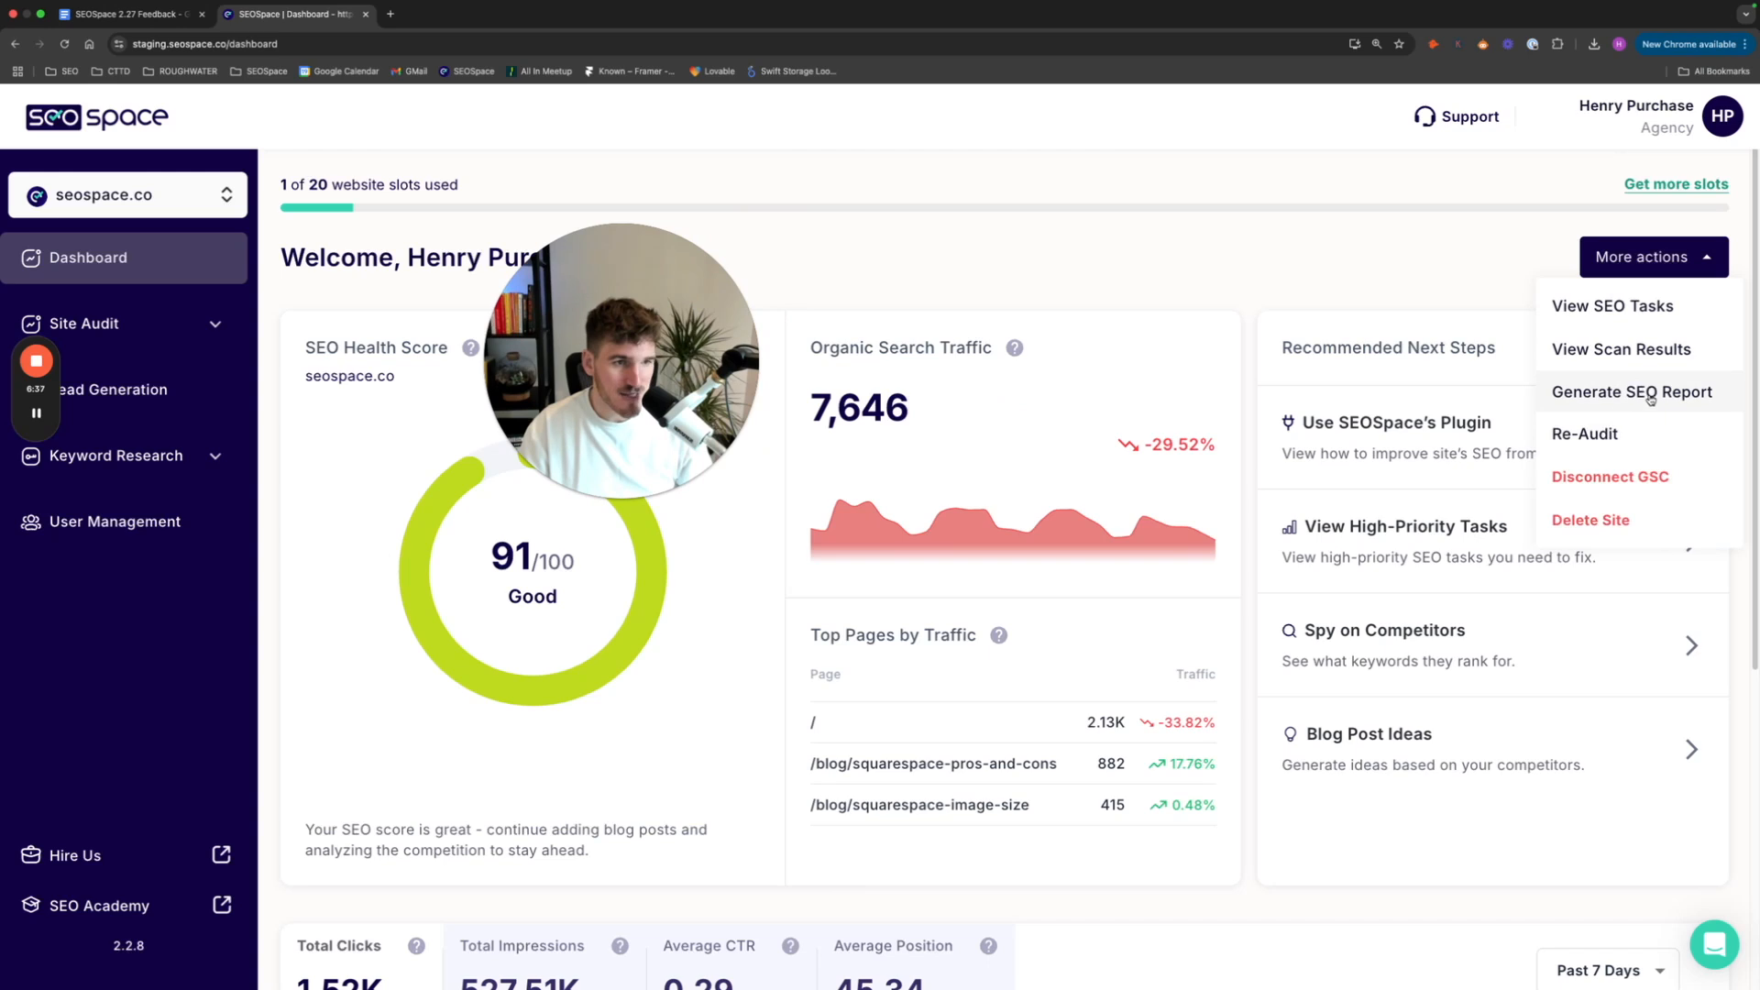
pyautogui.click(138, 455)
pyautogui.click(126, 656)
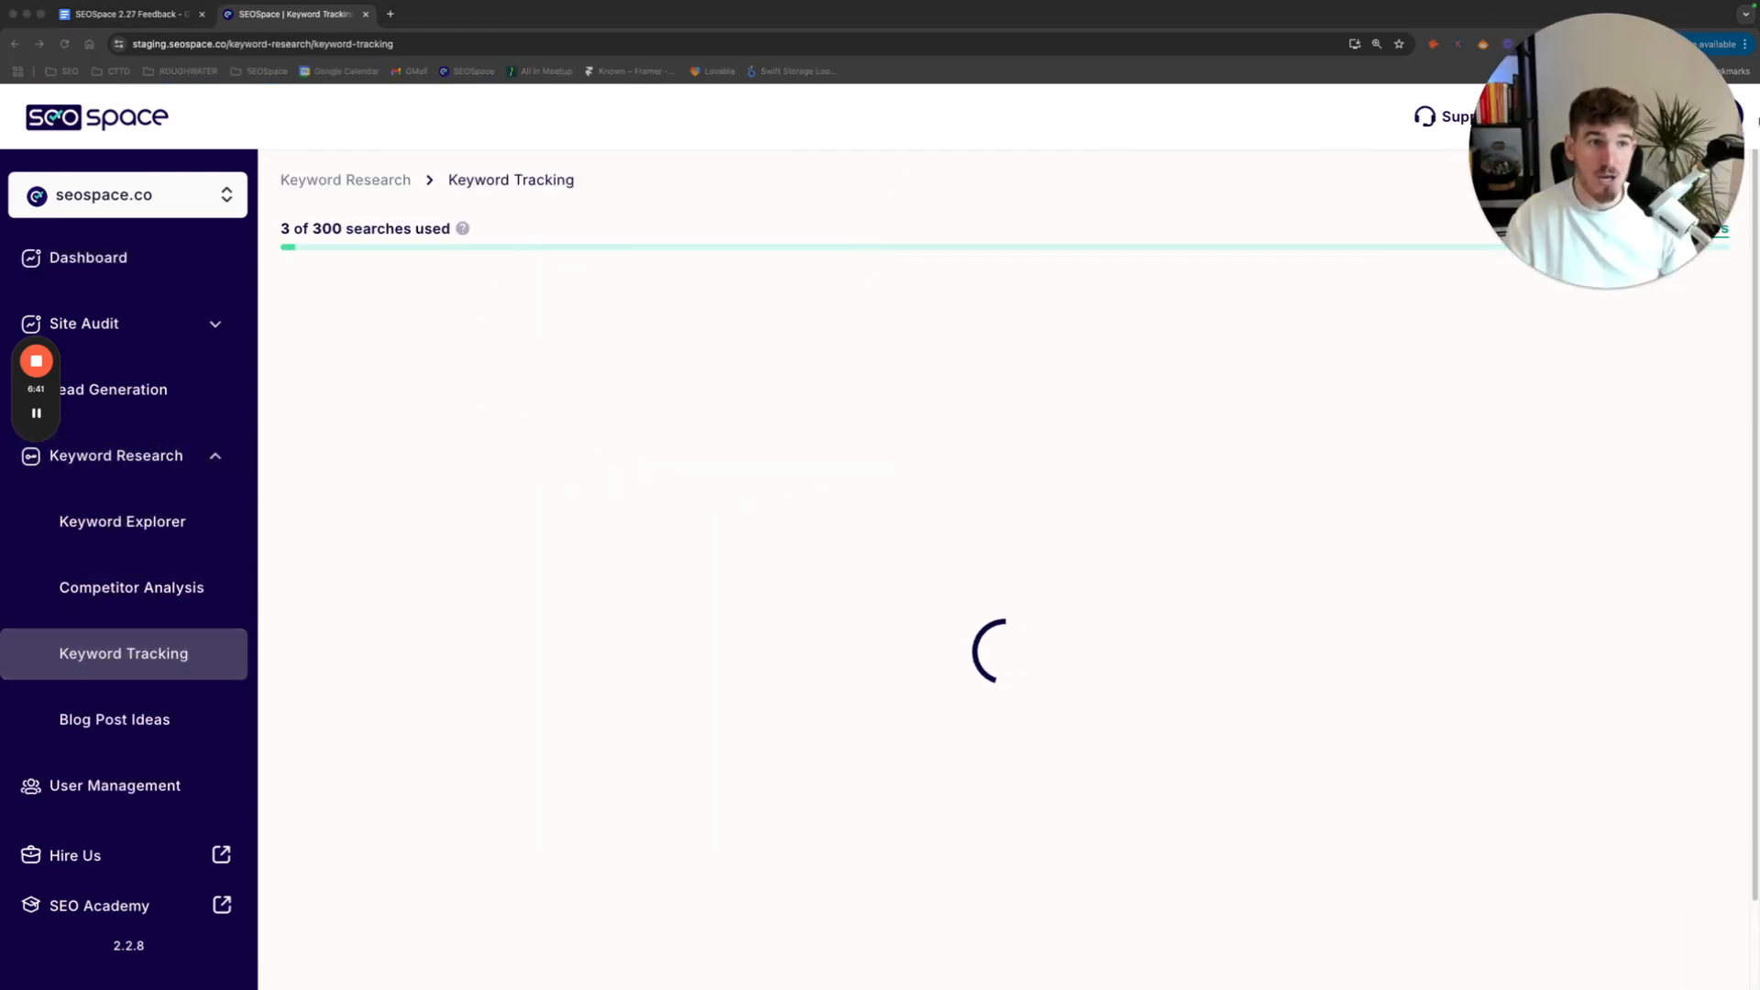